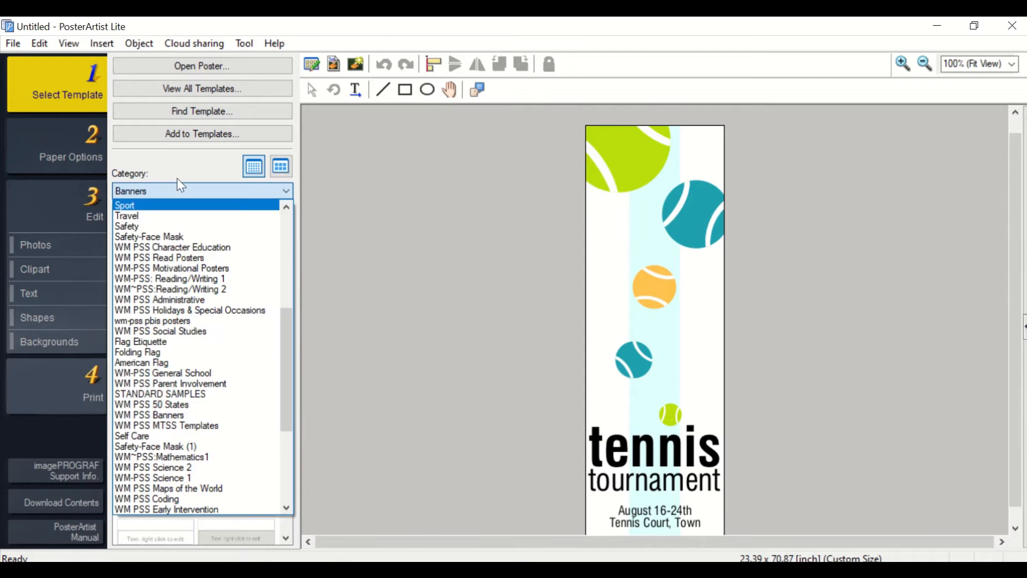
Step: Start a new blank poster in place of the tennis tournament banner template
left_click(494, 316)
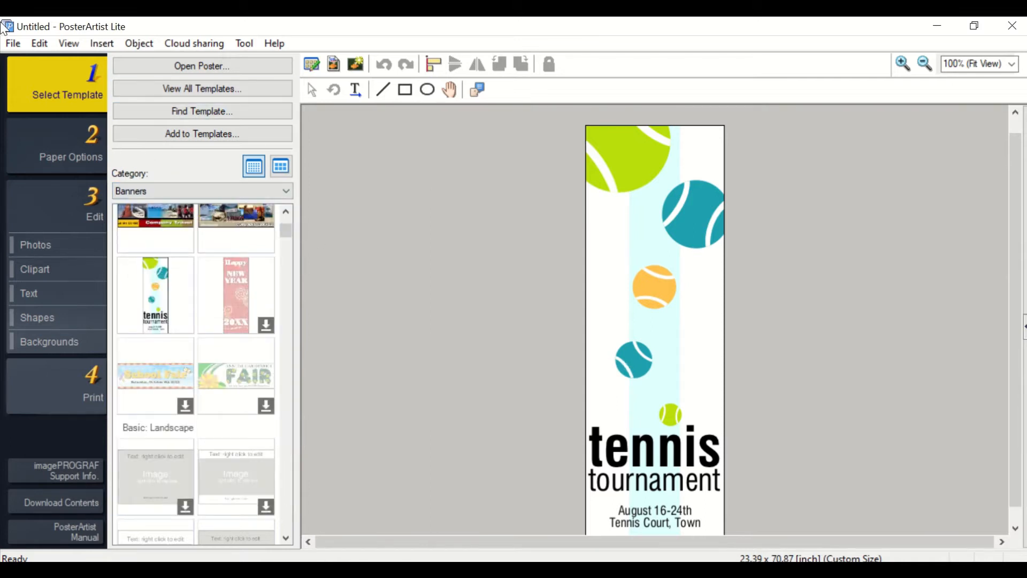
left_click(12, 42)
left_click(45, 65)
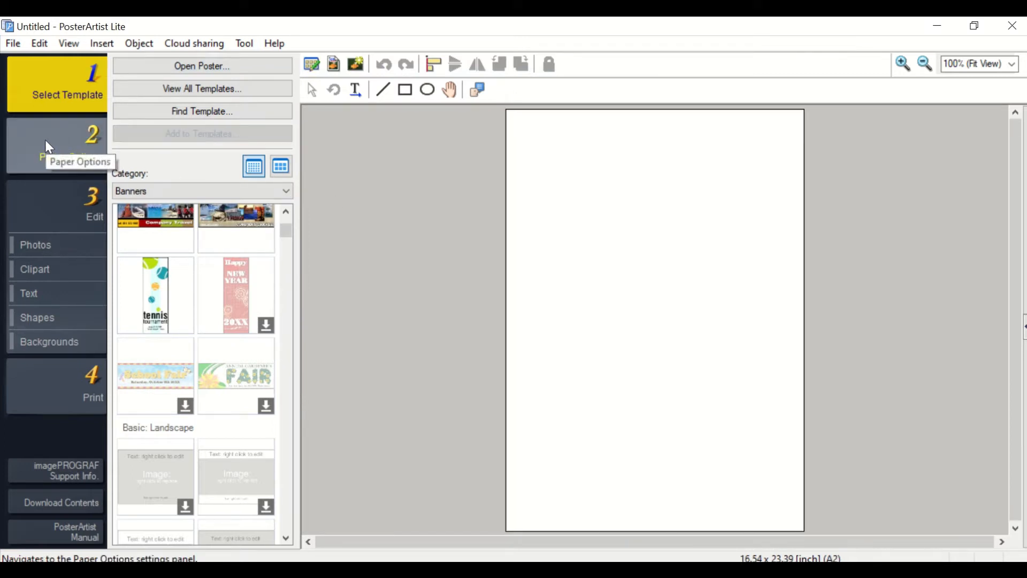
Step: Set the blank poster's page size to A1 with landscape orientation
left_click(45, 140)
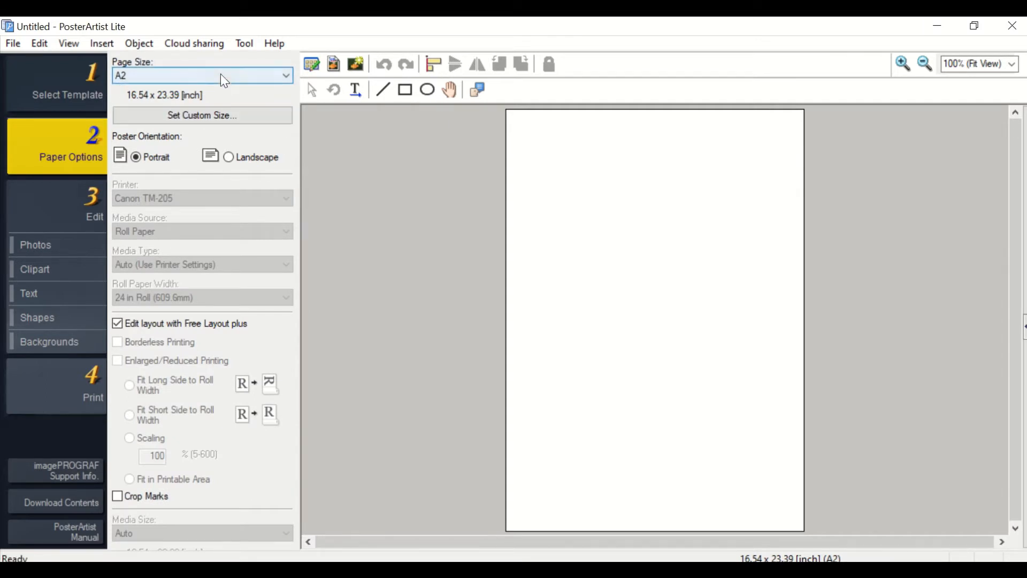
left_click(288, 75)
scroll(252, 122, "up", 2)
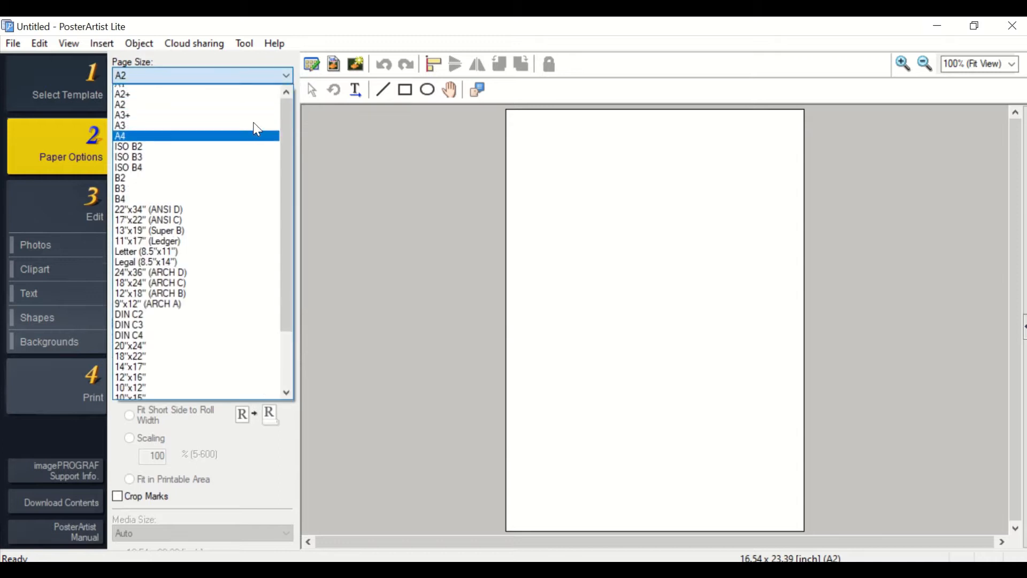
left_click(228, 91)
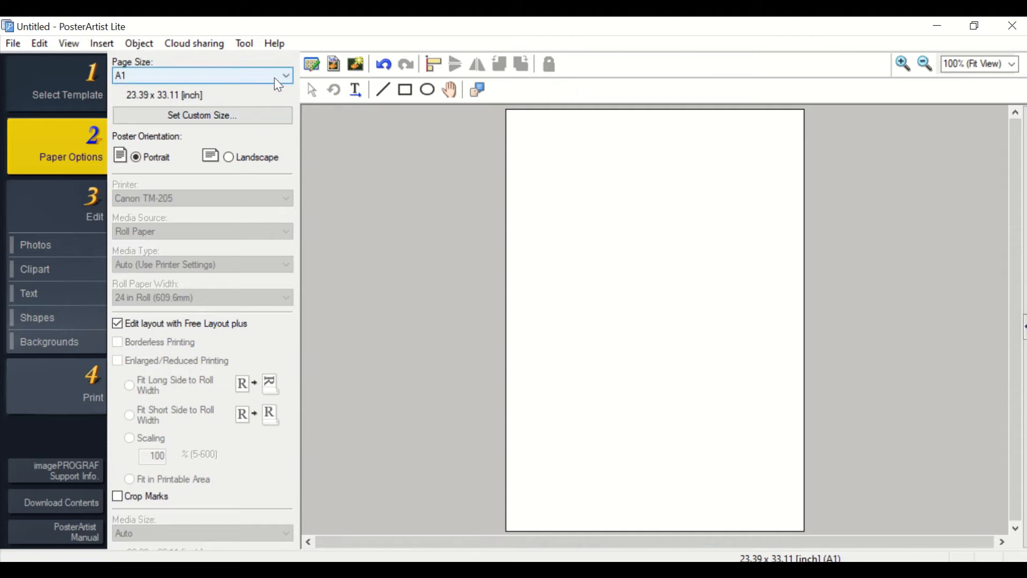
left_click(230, 156)
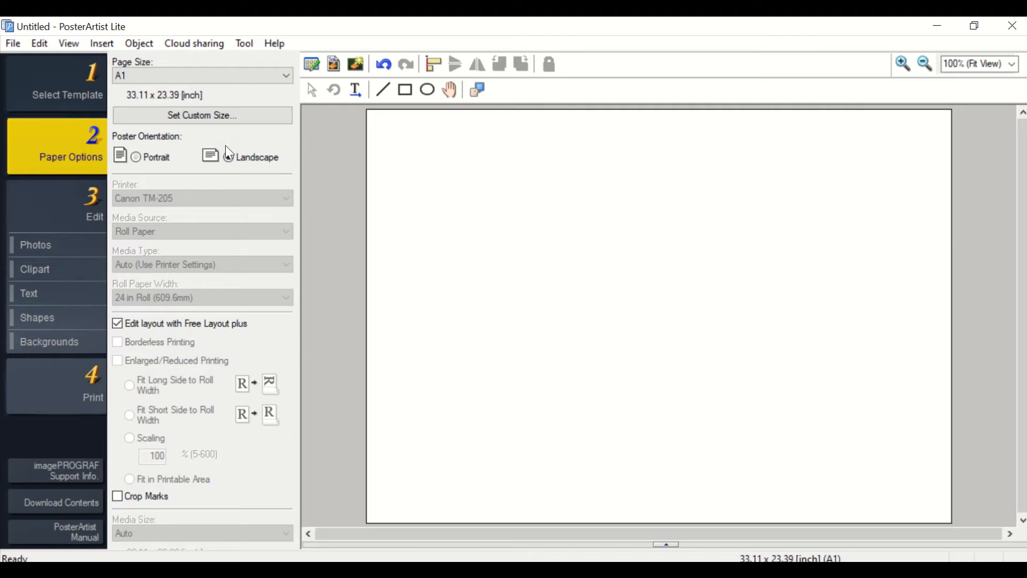
Step: Set a custom poster size of 24 inches for both the short and long sides, with Maintain Aspect Ratio turned off
left_click(218, 115)
left_click(377, 313)
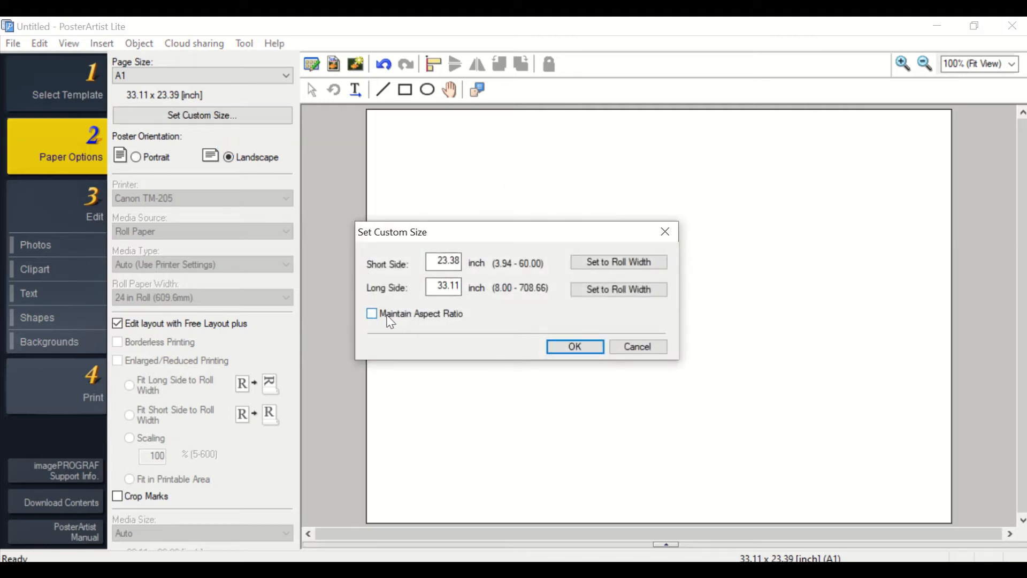
left_click(440, 261)
double_click(436, 262)
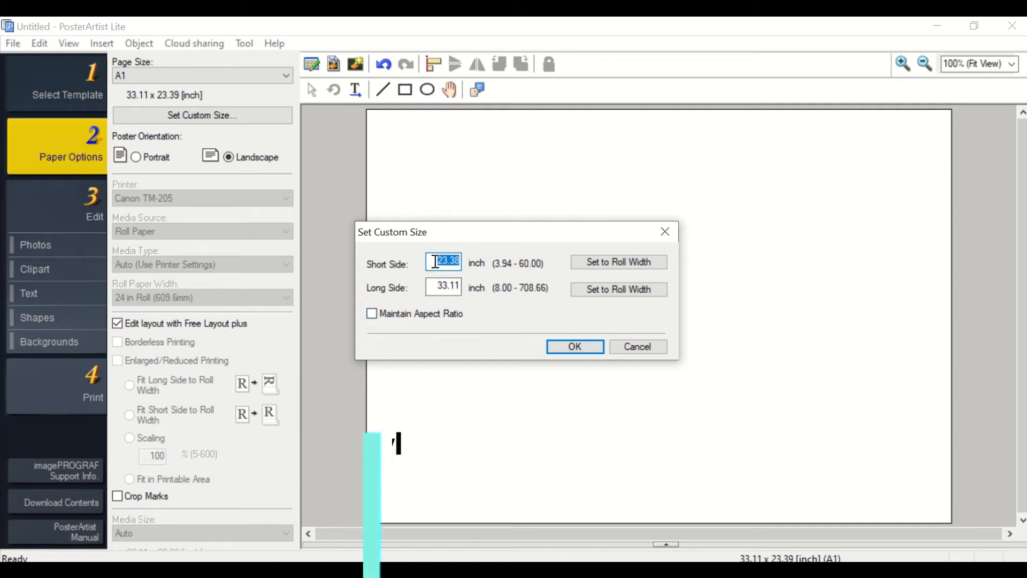
type("24")
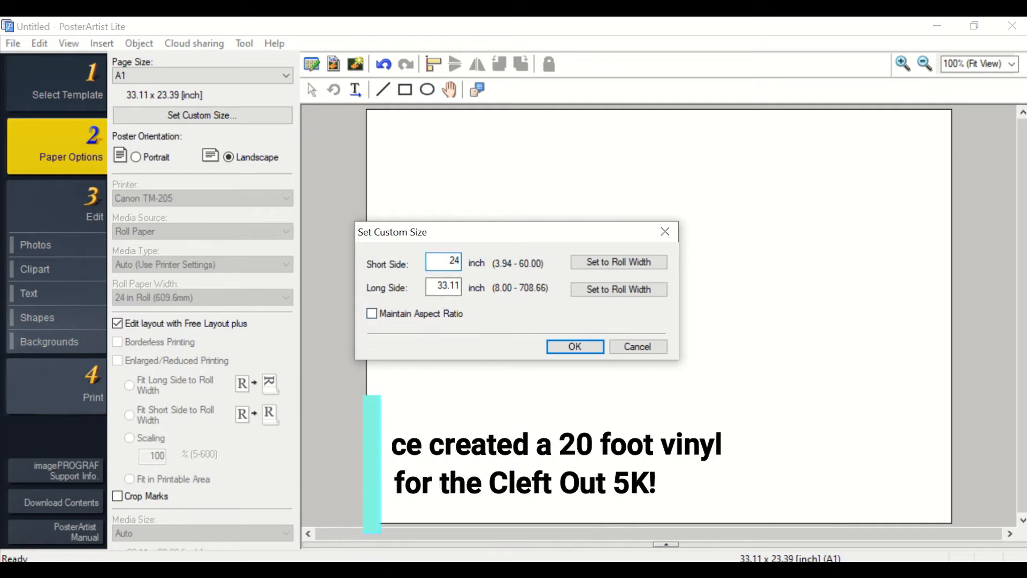
double_click(436, 287)
type("24")
left_click(579, 346)
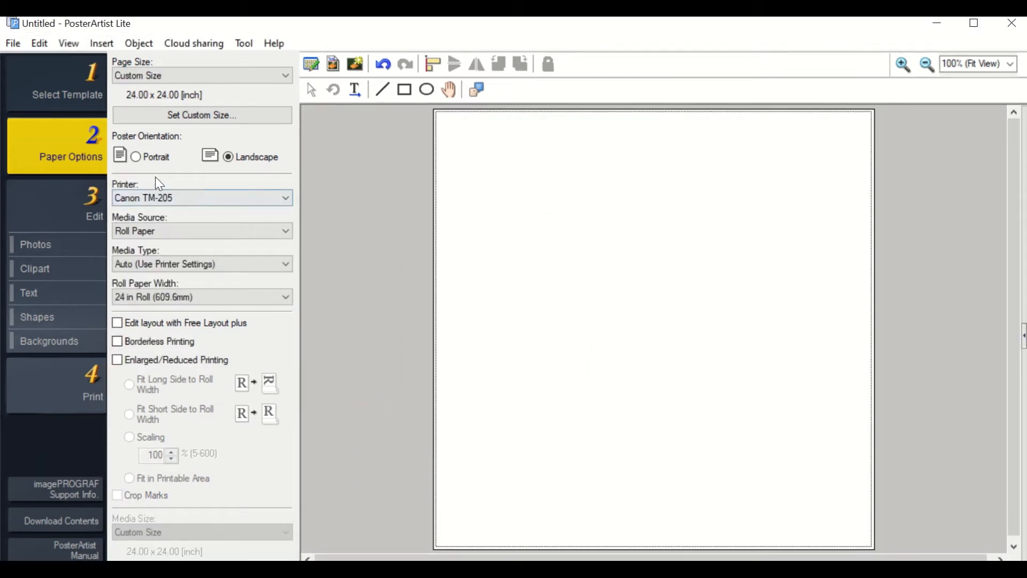
Step: Insert the futuristic city skyline photo from the Abstract photo category onto the poster
left_click(60, 214)
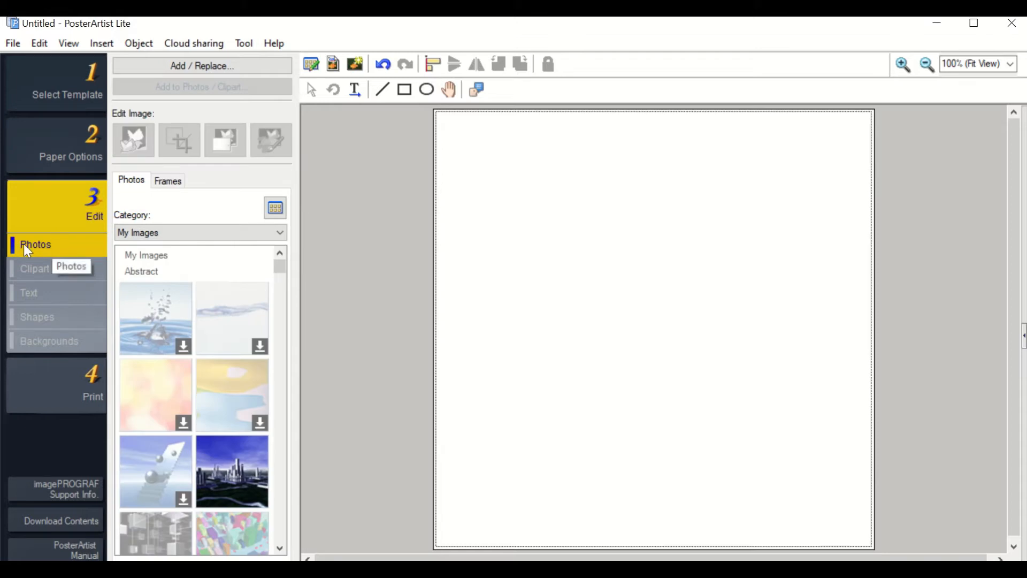
scroll(175, 295, "down", 5)
scroll(174, 294, "down", 10)
left_click(205, 233)
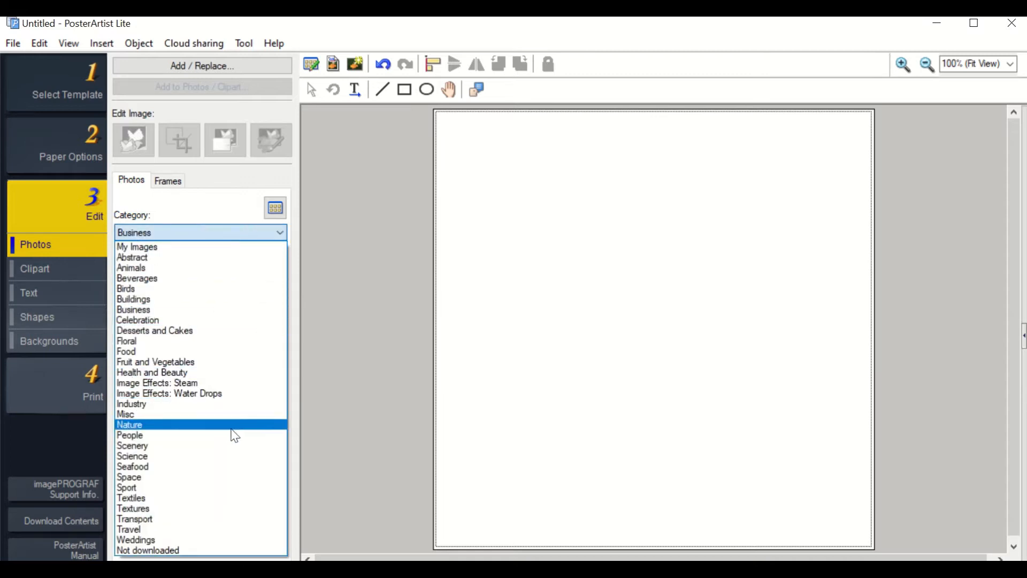
left_click(149, 259)
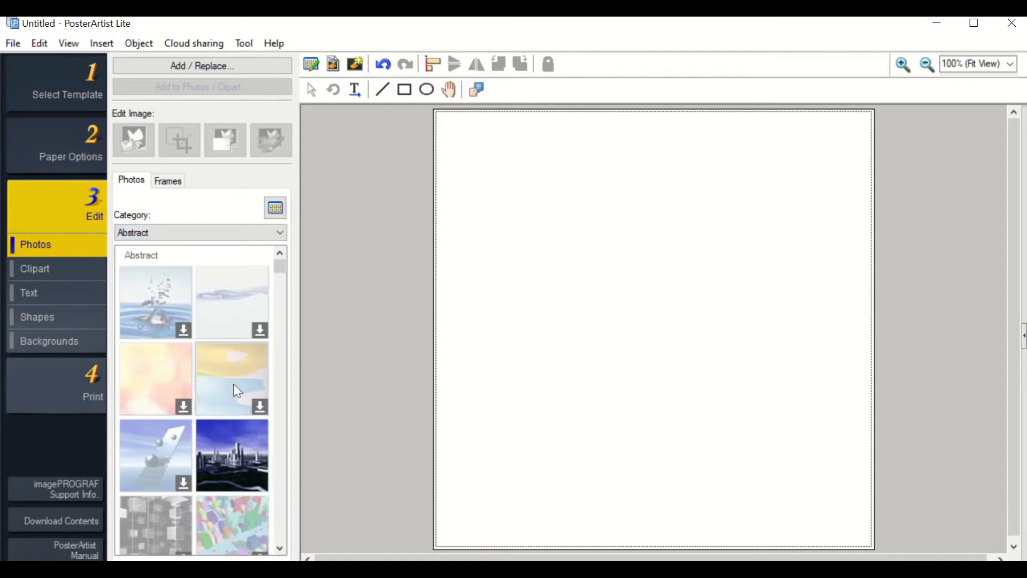
double_click(241, 454)
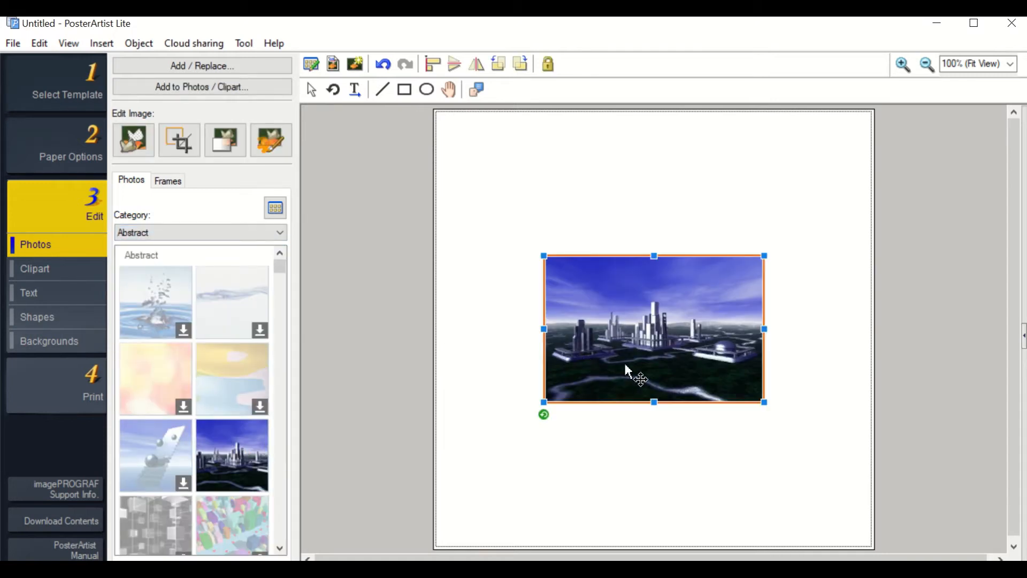
Step: Enlarge the city photo to nearly the full page width and position it around the middle of the poster
left_click_drag(627, 367, 597, 332)
left_click(605, 437)
left_click(701, 344)
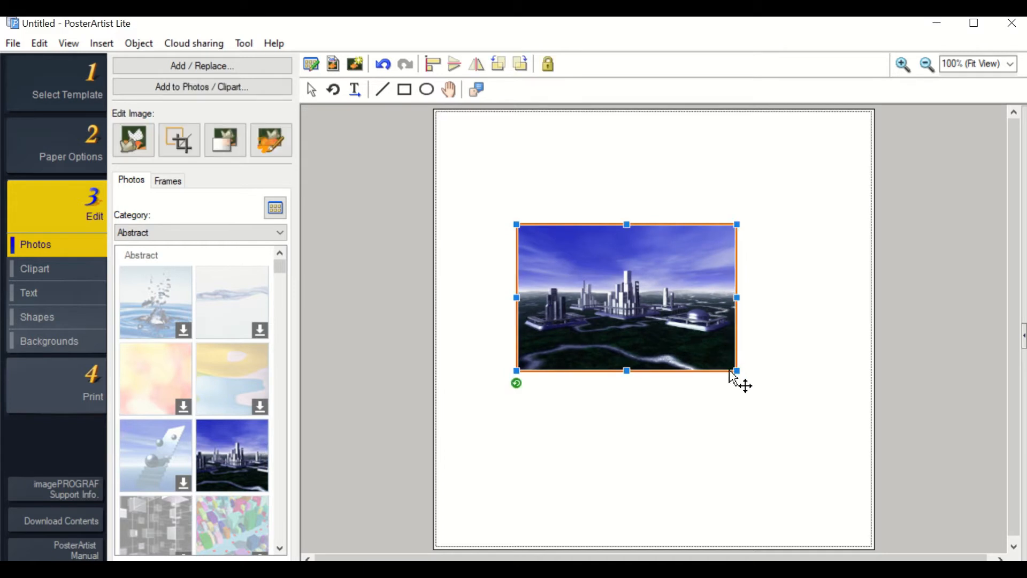
left_click_drag(737, 370, 827, 455)
left_click_drag(744, 392, 669, 283)
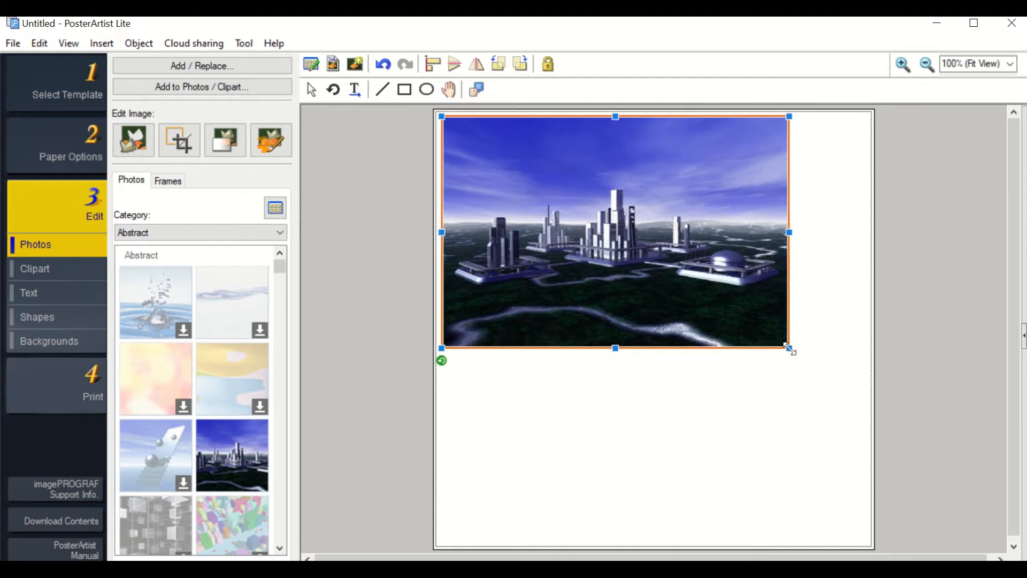
left_click_drag(789, 349, 840, 395)
left_click_drag(709, 280, 706, 347)
left_click(588, 163)
left_click(584, 261)
left_click(487, 156)
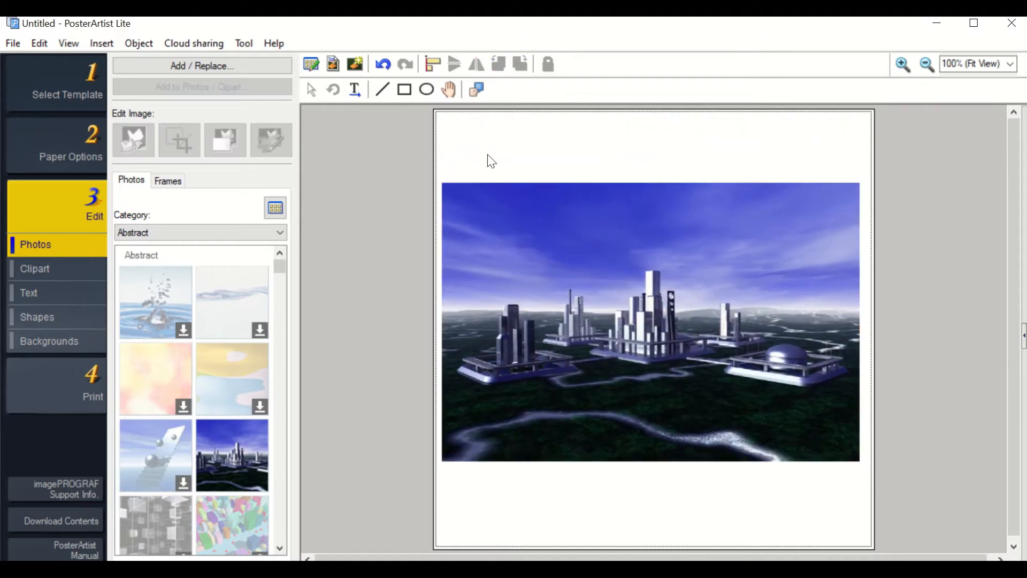
Step: Insert the Slide1 image file, enlarge it and place it near the poster's upper edge, overlapping the city photo
left_click(188, 68)
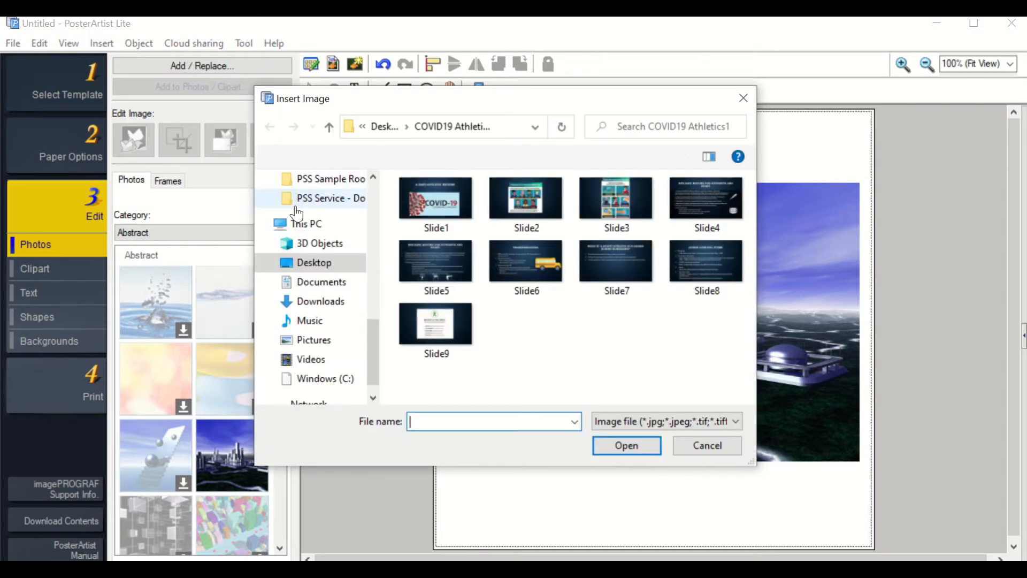
double_click(460, 207)
left_click_drag(640, 337, 570, 213)
left_click_drag(694, 264, 774, 334)
left_click_drag(610, 222, 610, 206)
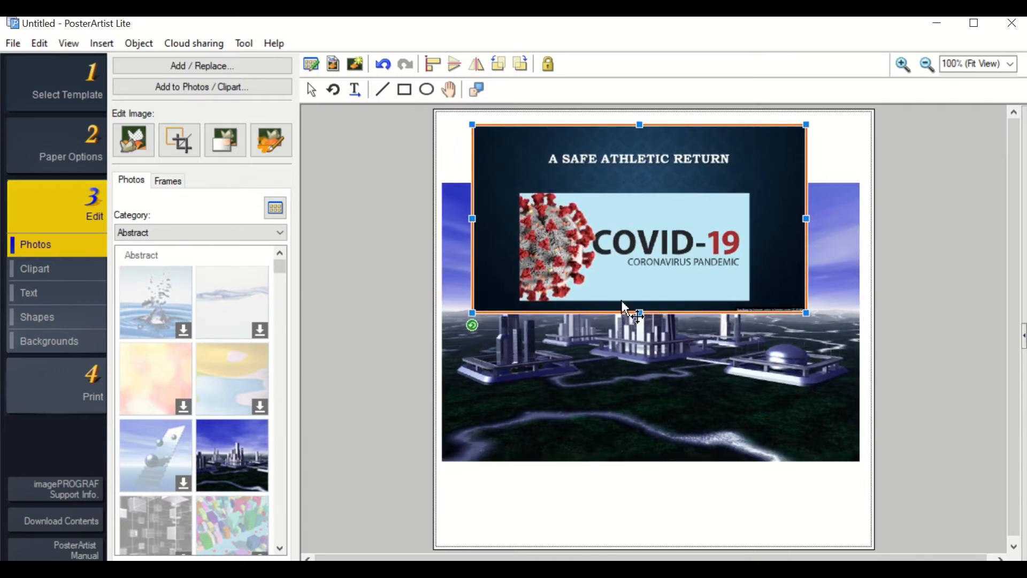
Step: Try Auto Design frames on the COVID-19 slide image, ending with the oval one with a pink border
left_click(613, 394)
left_click(566, 170)
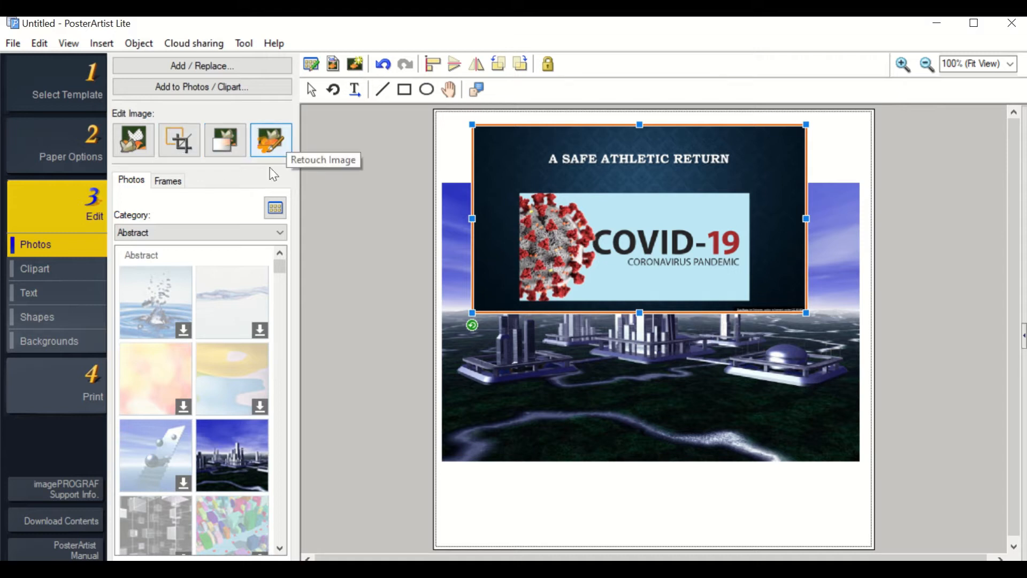
left_click(176, 182)
scroll(180, 353, "down", 5)
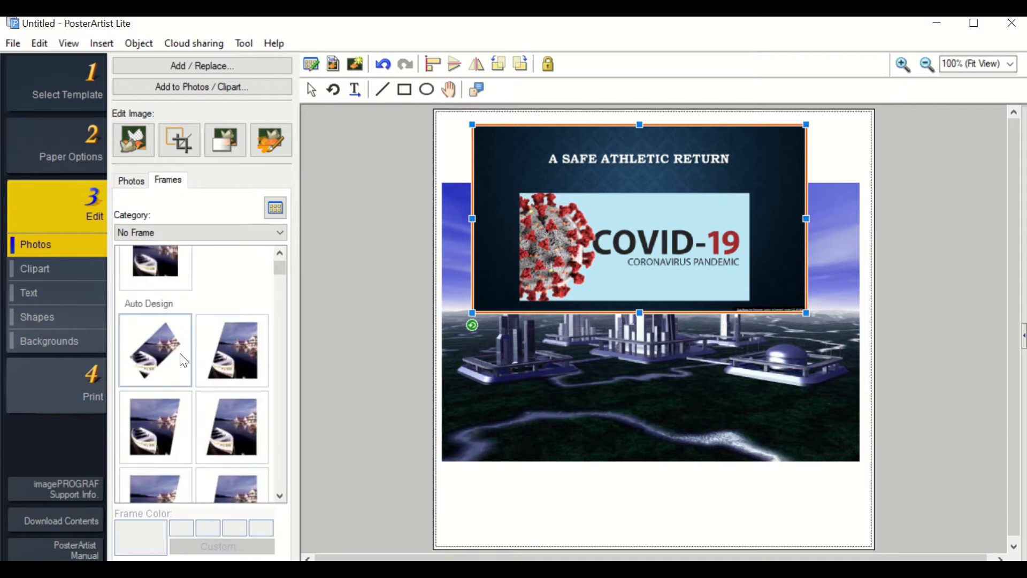
left_click(207, 319)
left_click(229, 398)
scroll(219, 377, "down", 3)
left_click(168, 348)
scroll(224, 345, "down", 1)
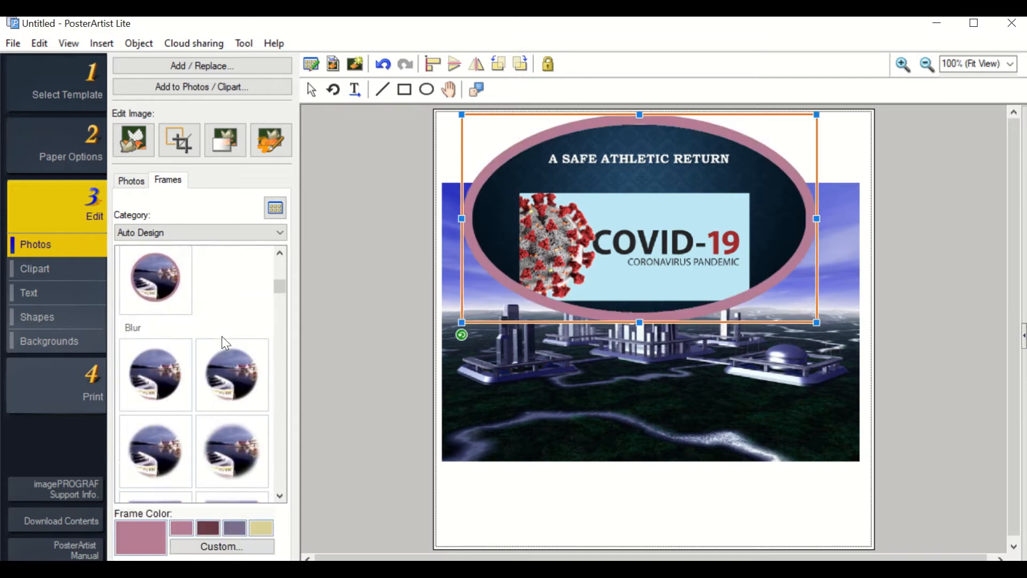
Step: Apply a rectangular Classic frame to the COVID-19 slide image and set the frame color to dark red
scroll(224, 342, "down", 1)
scroll(212, 386, "down", 4)
left_click(216, 393)
left_click(208, 530)
left_click(235, 529)
Step: Apply an oval Dropshadow frame to the COVID-19 slide image
scroll(225, 435, "down", 2)
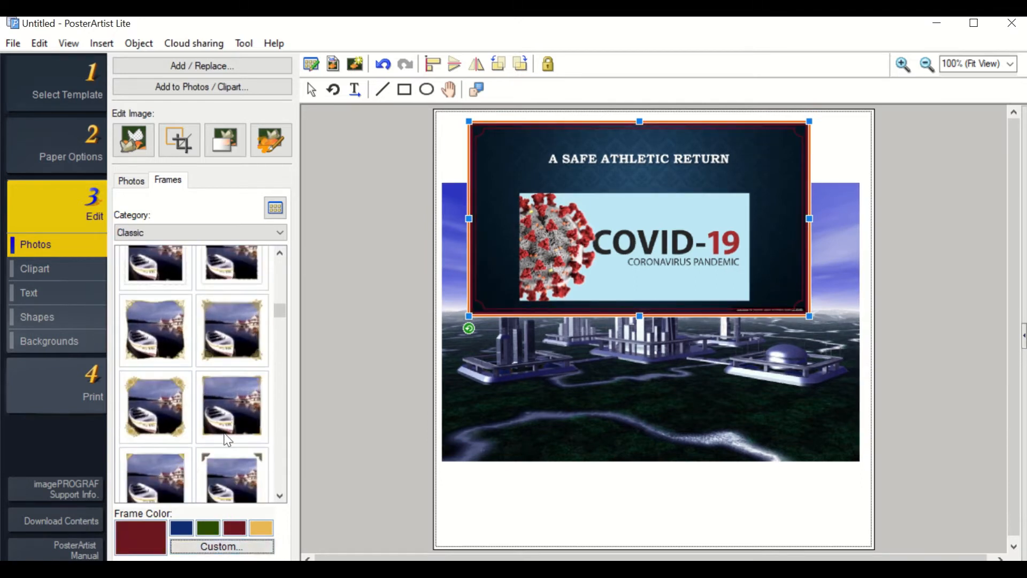
scroll(214, 436, "down", 4)
scroll(209, 432, "down", 4)
left_click(221, 360)
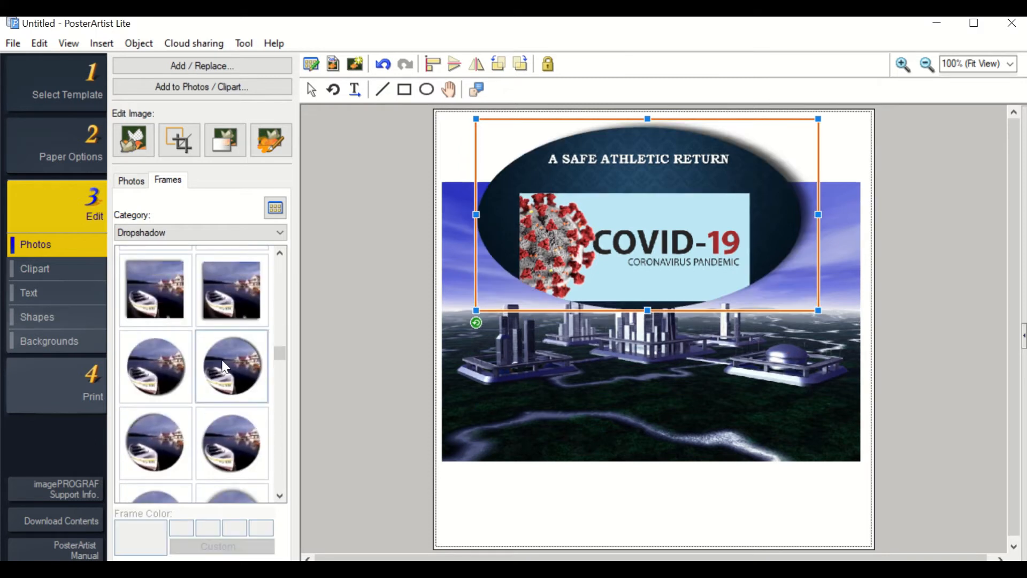
Step: Delete the framed COVID-19 slide image and the city photo from the poster
left_click(582, 424)
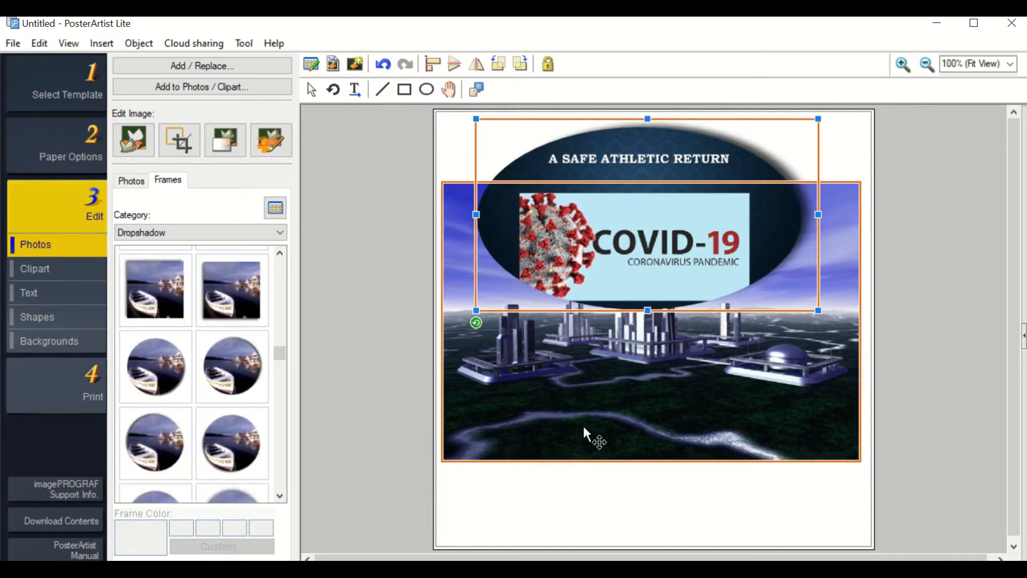
left_click(575, 475)
left_click(542, 287)
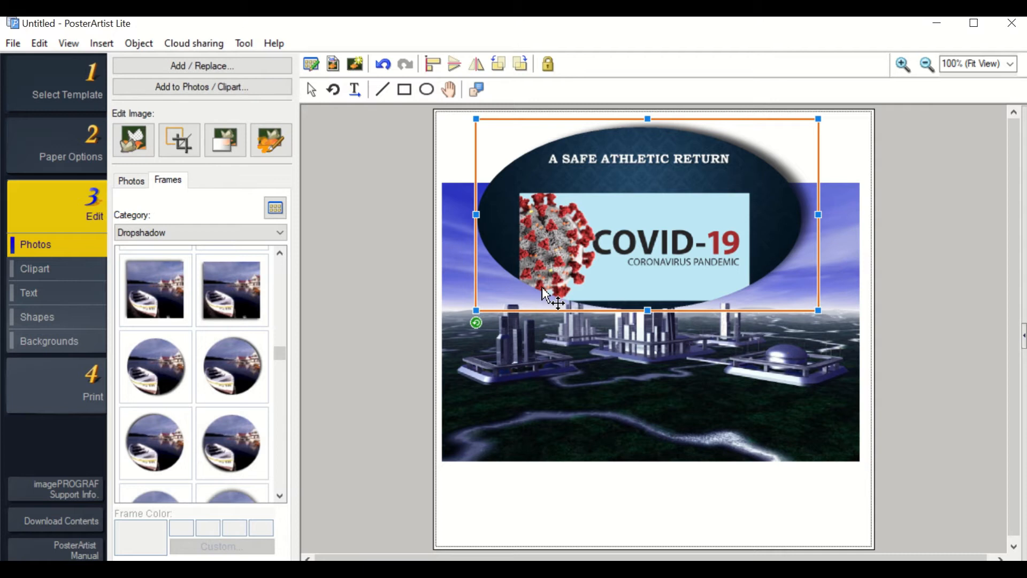
right_click(582, 166)
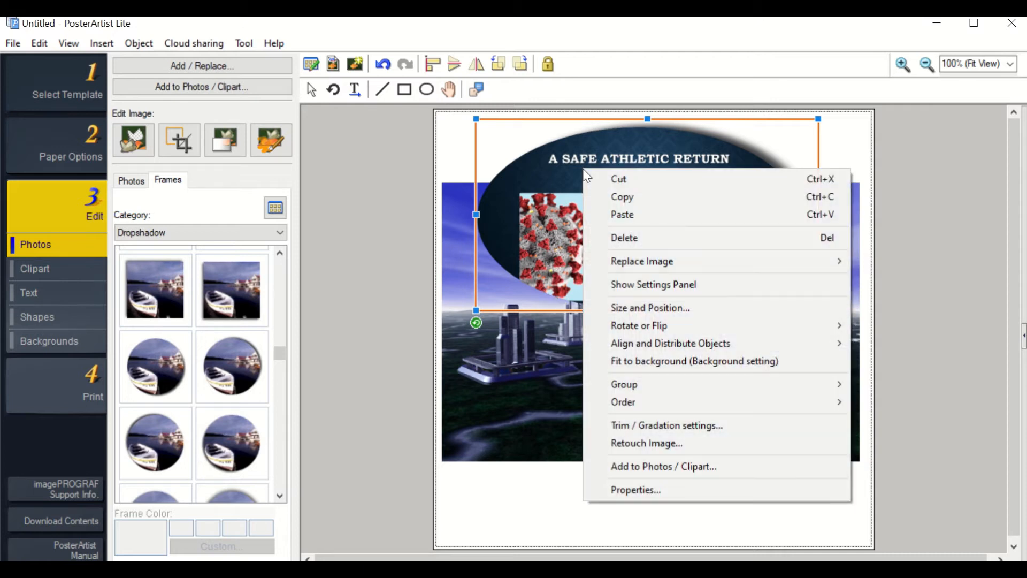
left_click(629, 234)
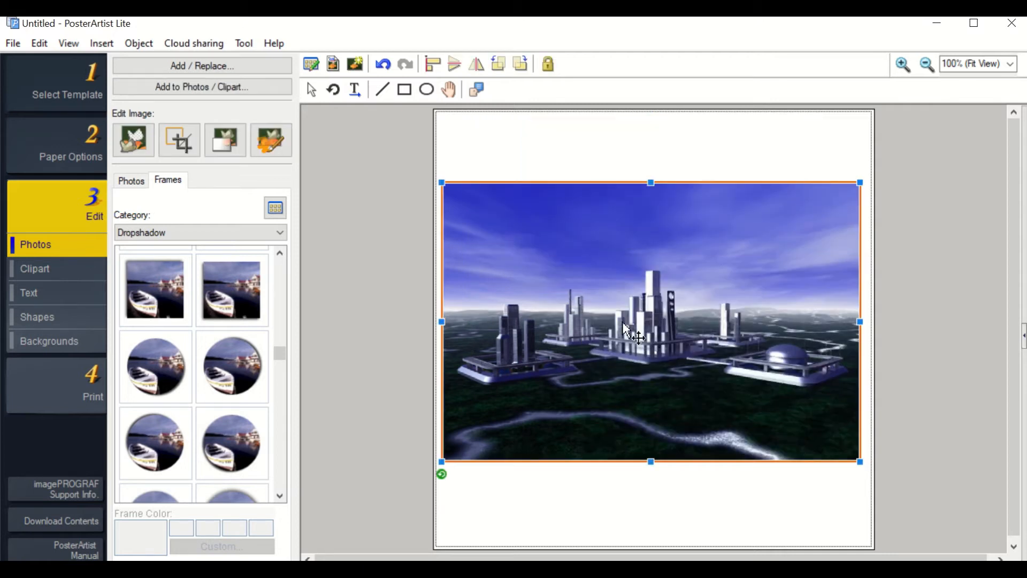
key("Delete")
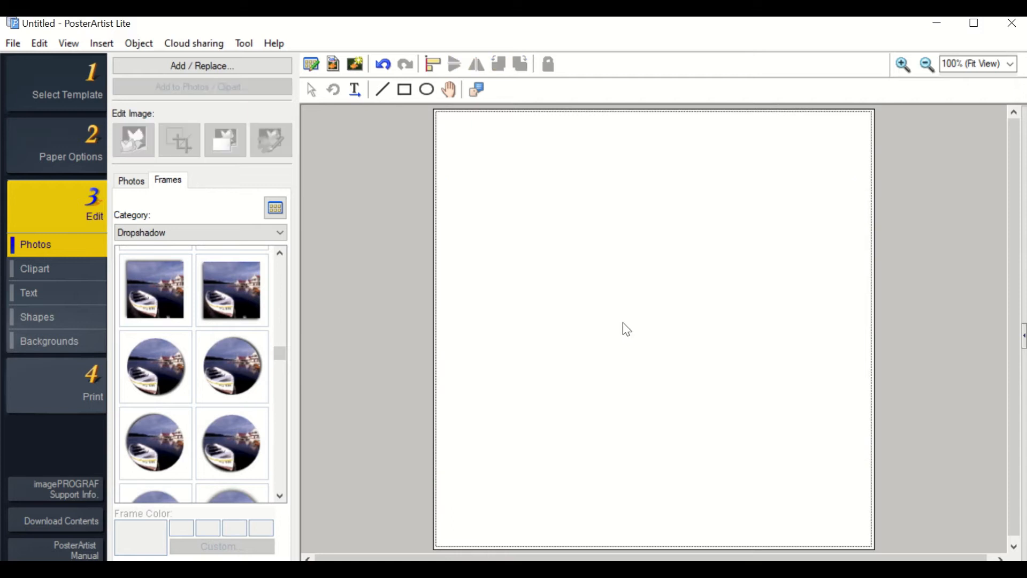
Step: Insert the crossed pencils clipart from the School category onto the poster
left_click(45, 273)
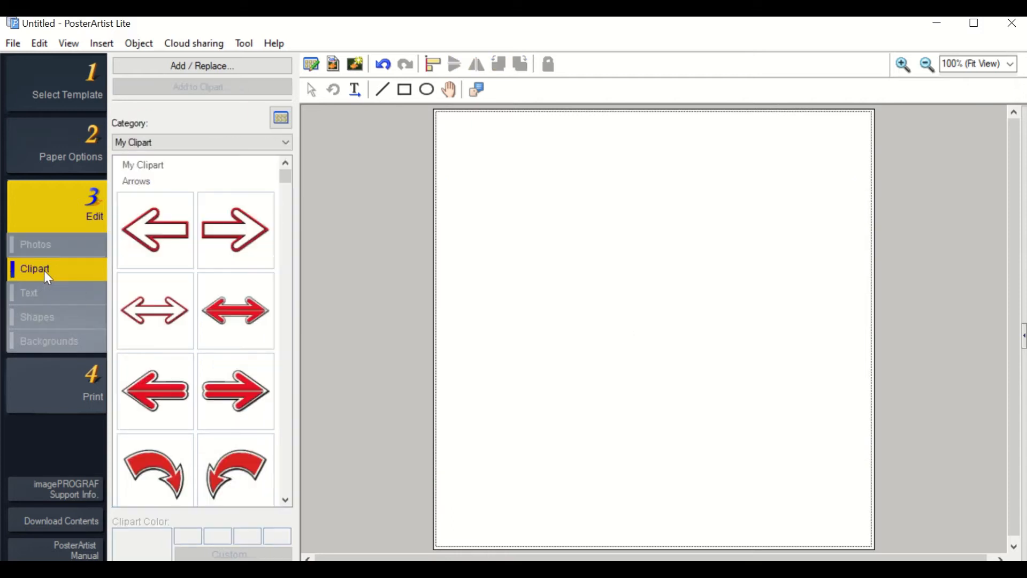
left_click(216, 142)
scroll(225, 318, "down", 2)
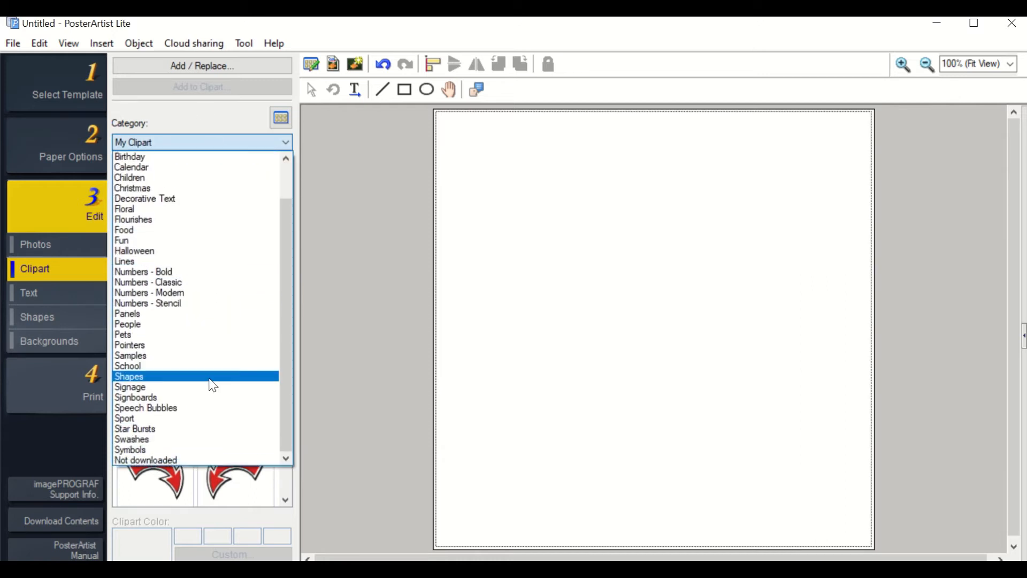
left_click(206, 374)
scroll(177, 219, "up", 2)
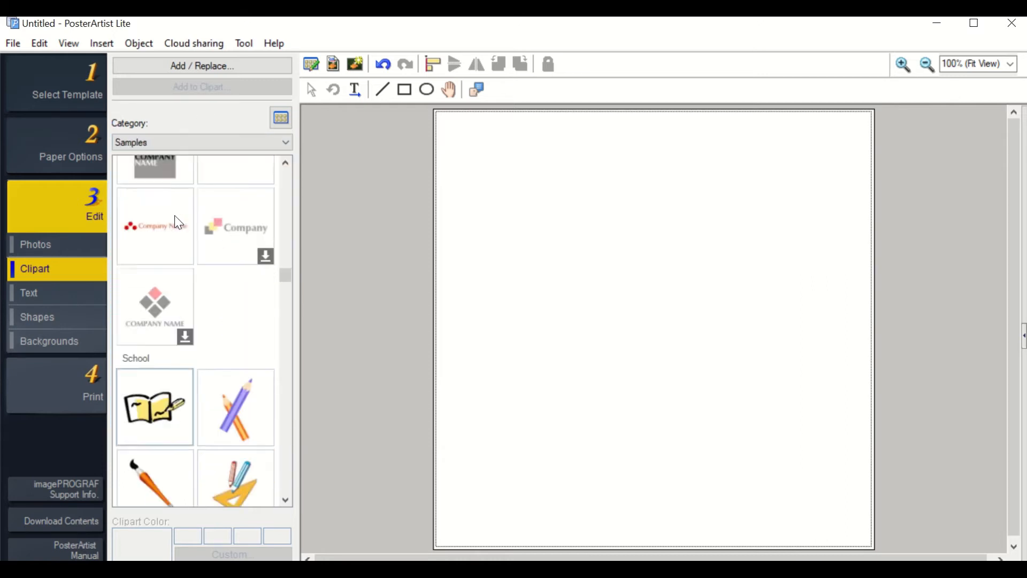
scroll(176, 222, "down", 5)
scroll(177, 222, "up", 4)
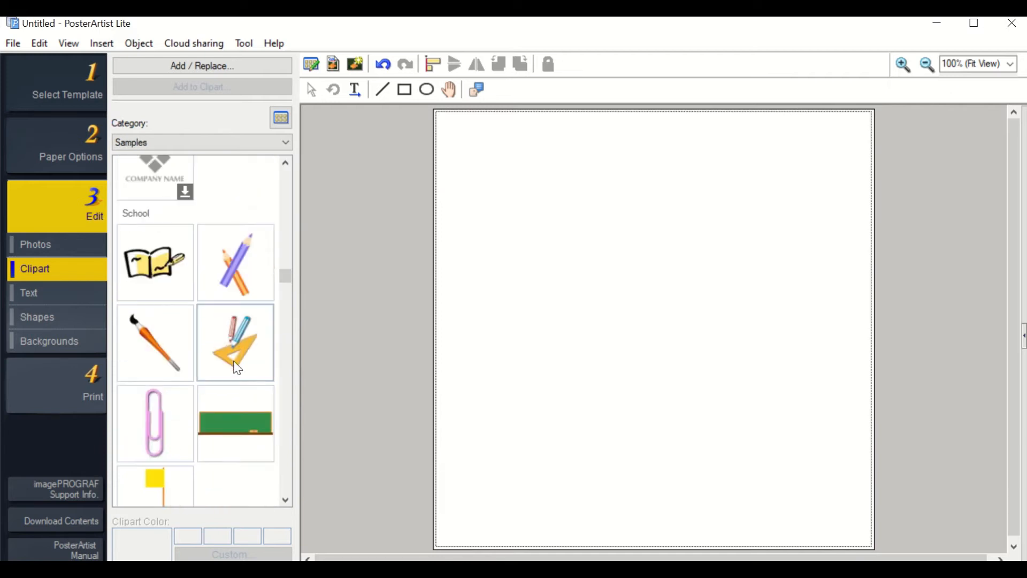
double_click(239, 291)
Step: Try the orange and green color presets on the pencils clipart, and set its clipart color to blue
left_click(243, 535)
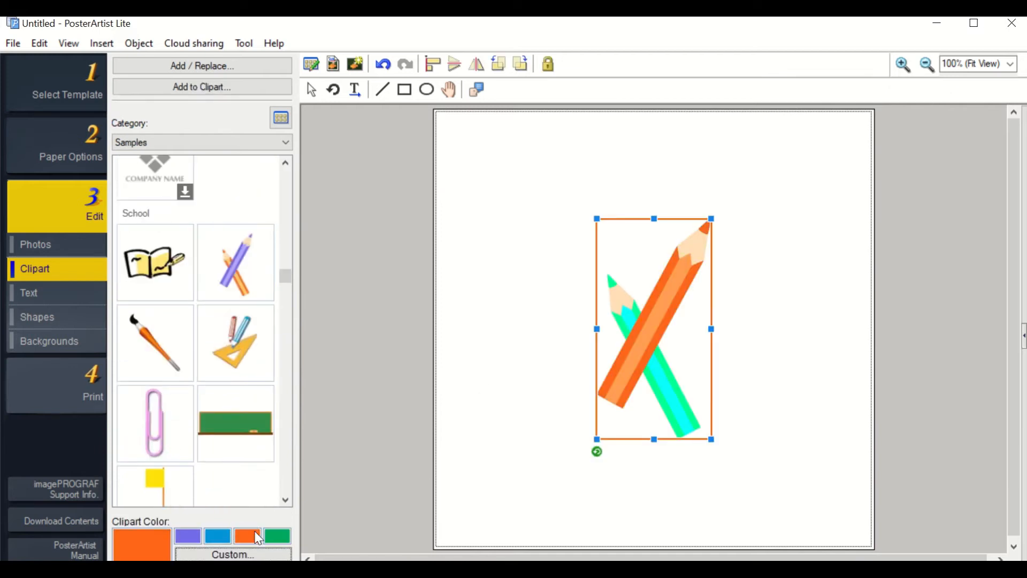
left_click(277, 536)
left_click(217, 536)
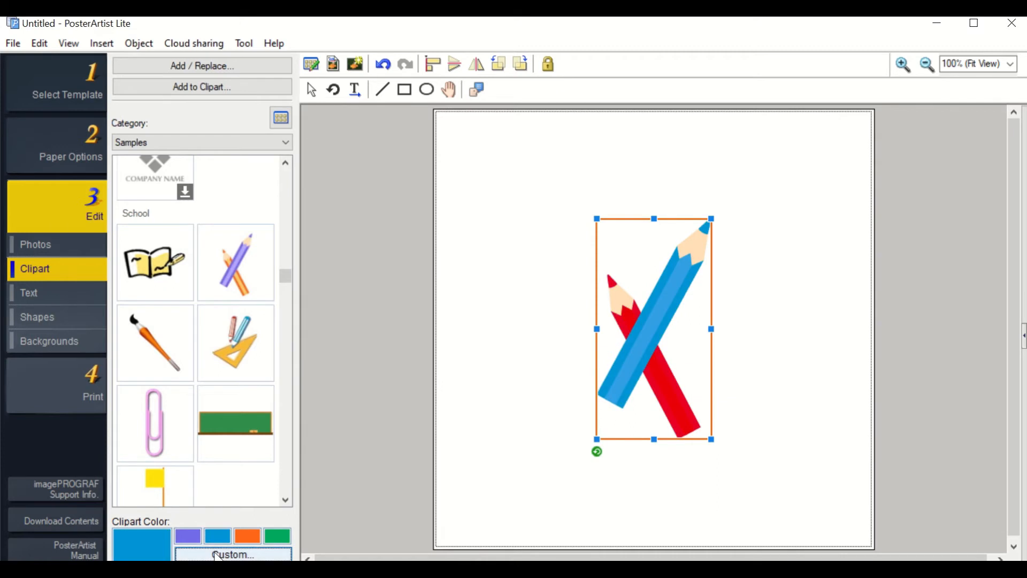
Step: Set the pencils clipart's color to a custom purple with red 128, green 0 and blue 255
left_click(232, 555)
left_click(497, 274)
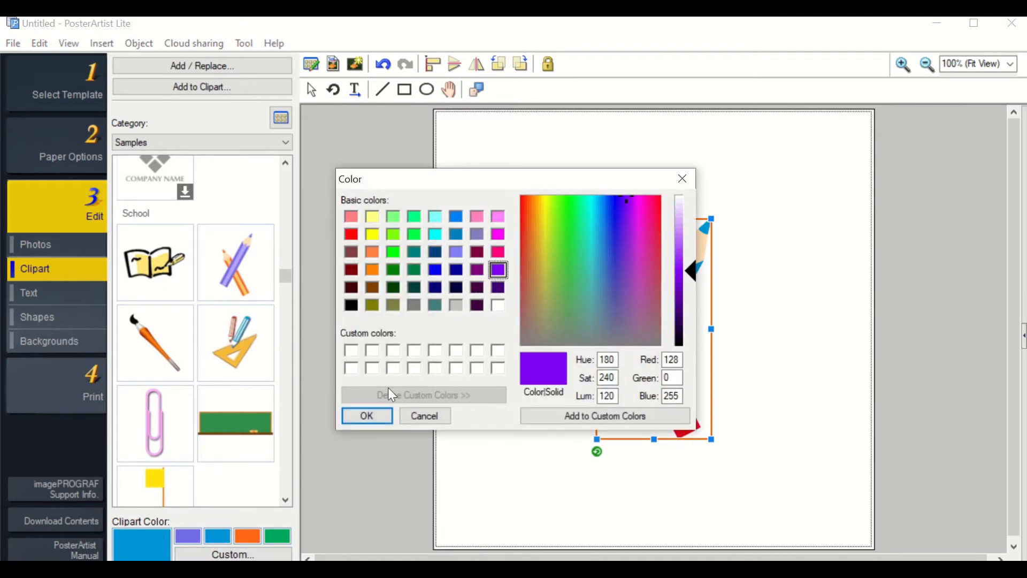
left_click(367, 416)
left_click(790, 216)
Step: Cut the crossed pencils clipart from the poster
left_click(694, 304)
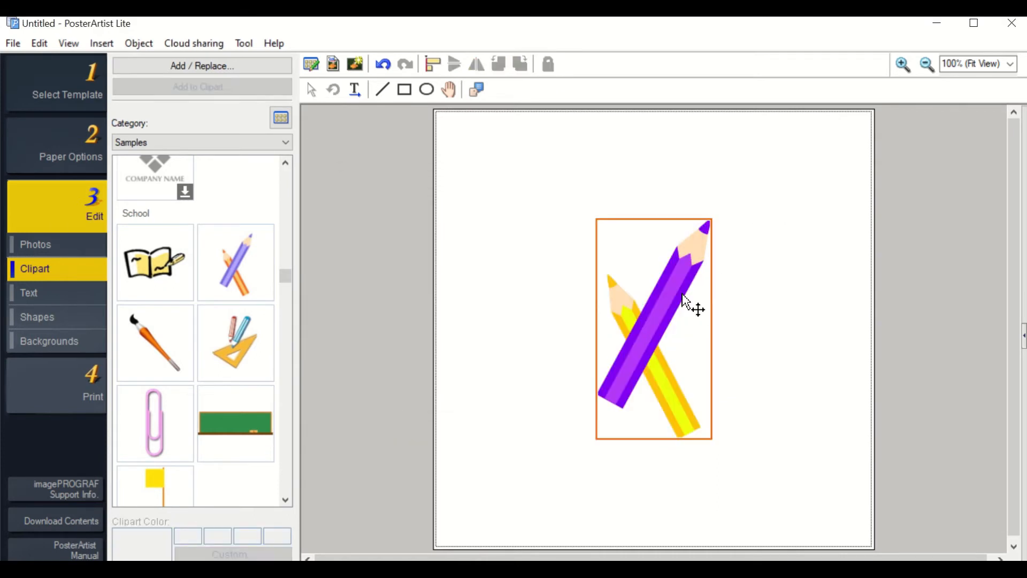
right_click(684, 299)
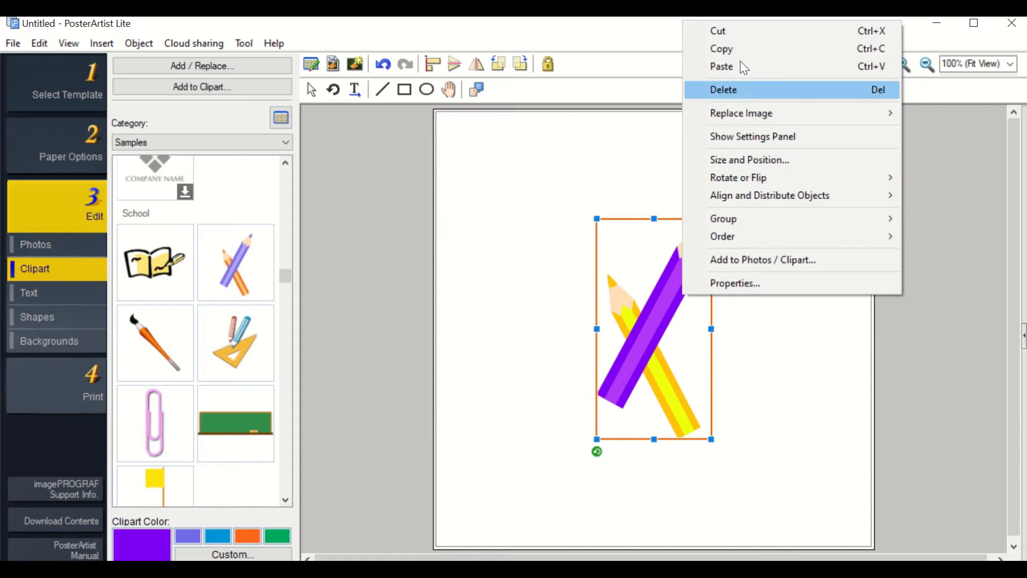
left_click(721, 31)
Step: Add a horizontal text box across the upper part of the poster reading "Welcome Back" and "To School" on two lines
left_click(33, 293)
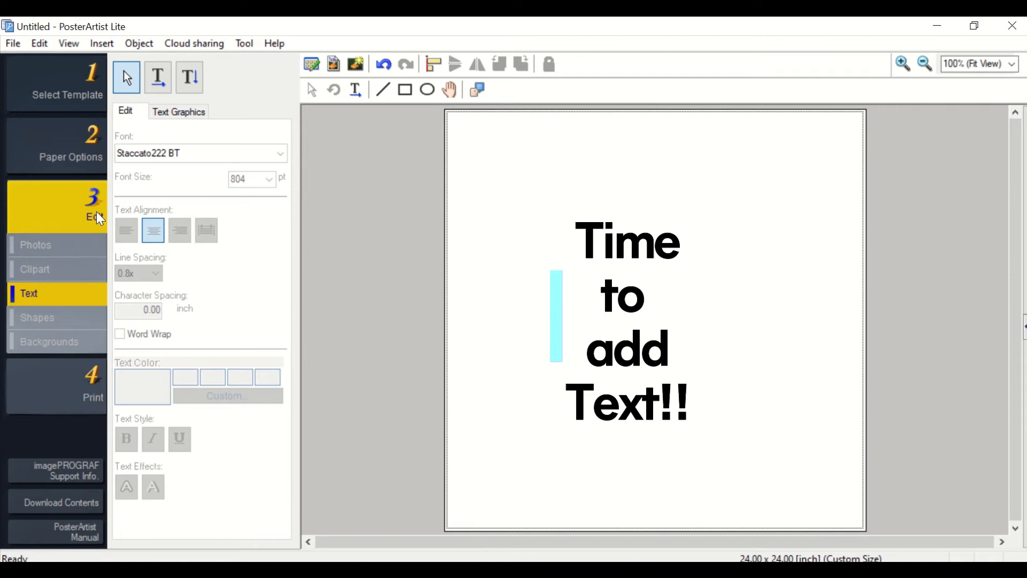
left_click(158, 79)
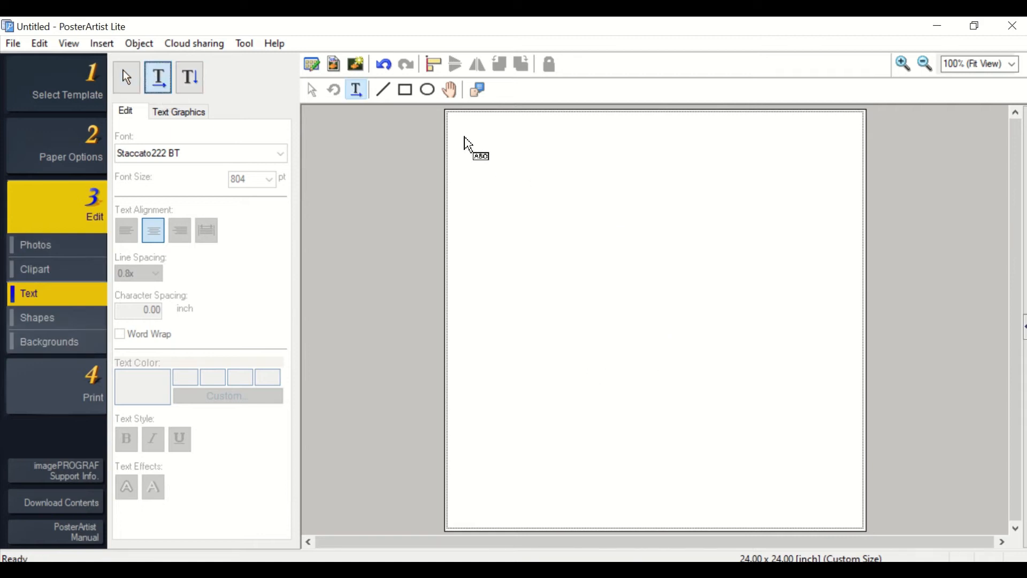
left_click_drag(485, 143, 739, 208)
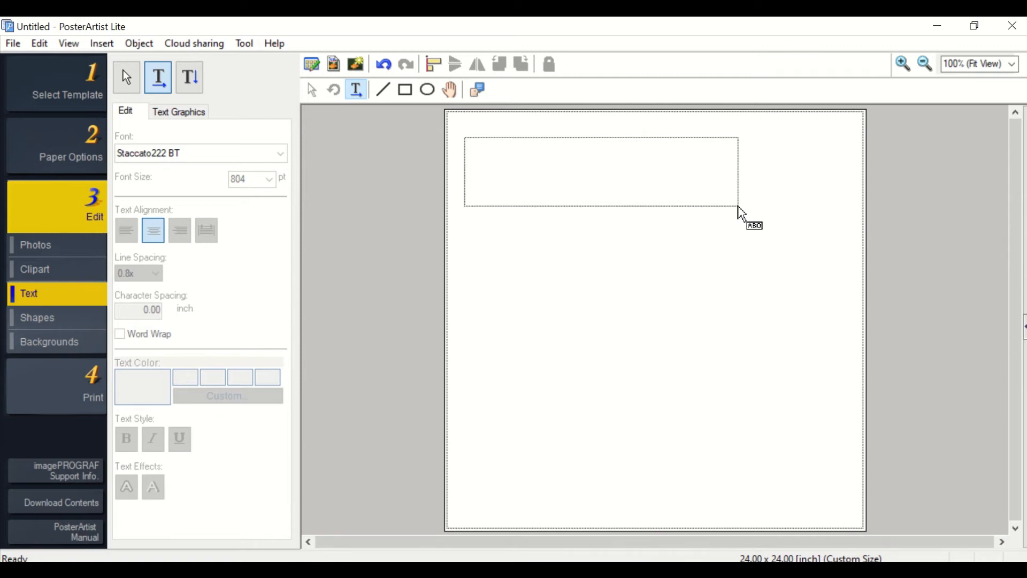
left_click_drag(738, 206, 740, 206)
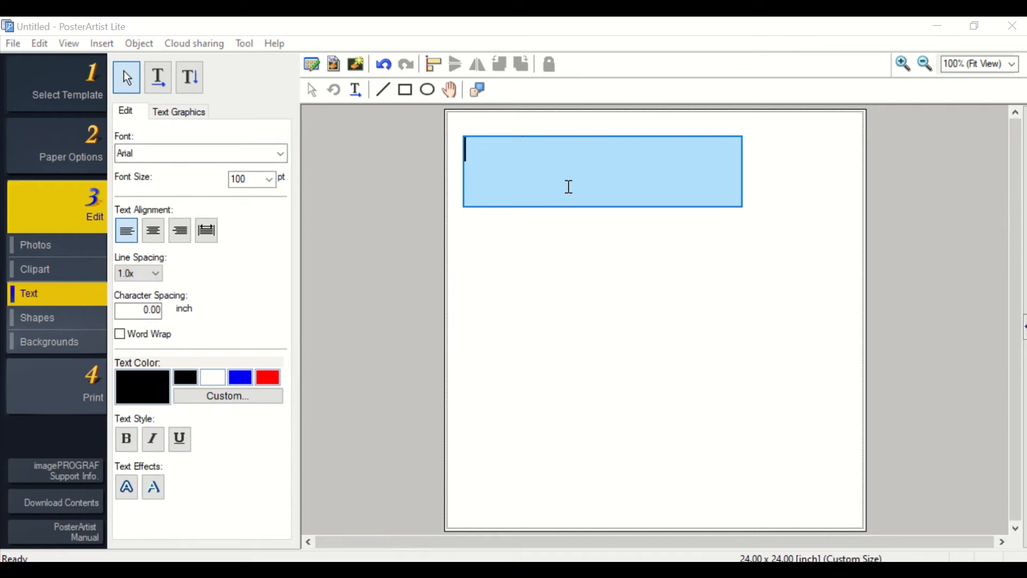
type("Welcome Back")
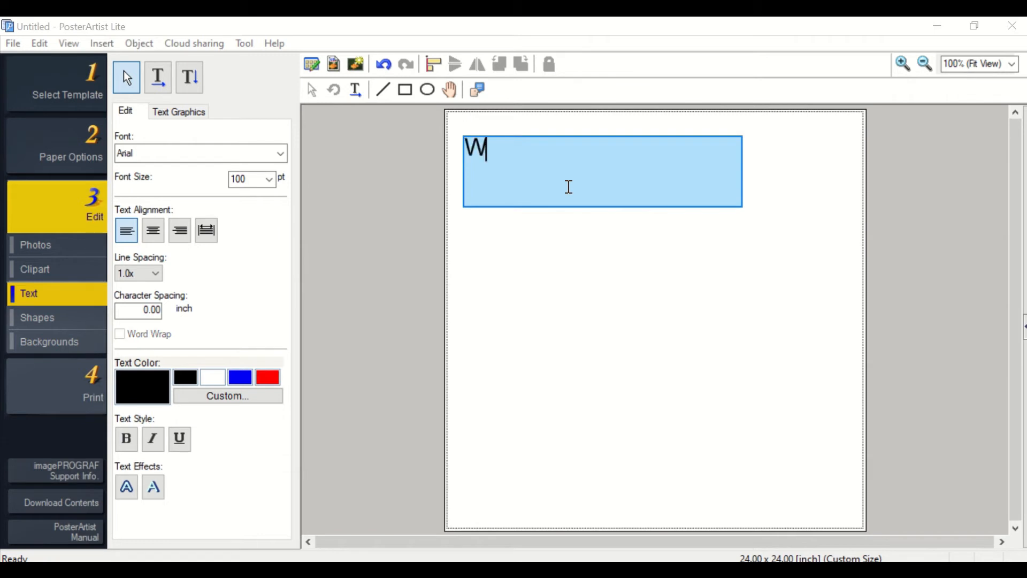
key("Return")
type("To Sdhool")
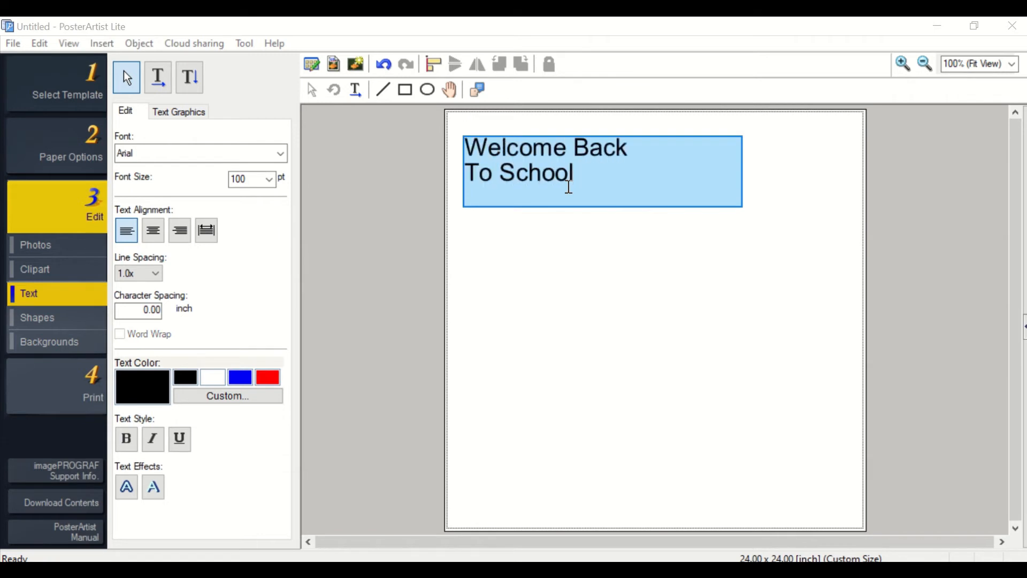
Step: Move the "Welcome Back To School" text inward and enlarge it to about 16.25 x 4.76 inches
left_click(539, 214)
left_click(535, 178)
left_click_drag(533, 178, 584, 186)
left_click_drag(680, 190, 802, 232)
Step: Select both lines of the heading text and center-align them
left_click(729, 217)
left_click_drag(727, 217, 504, 163)
left_click(154, 231)
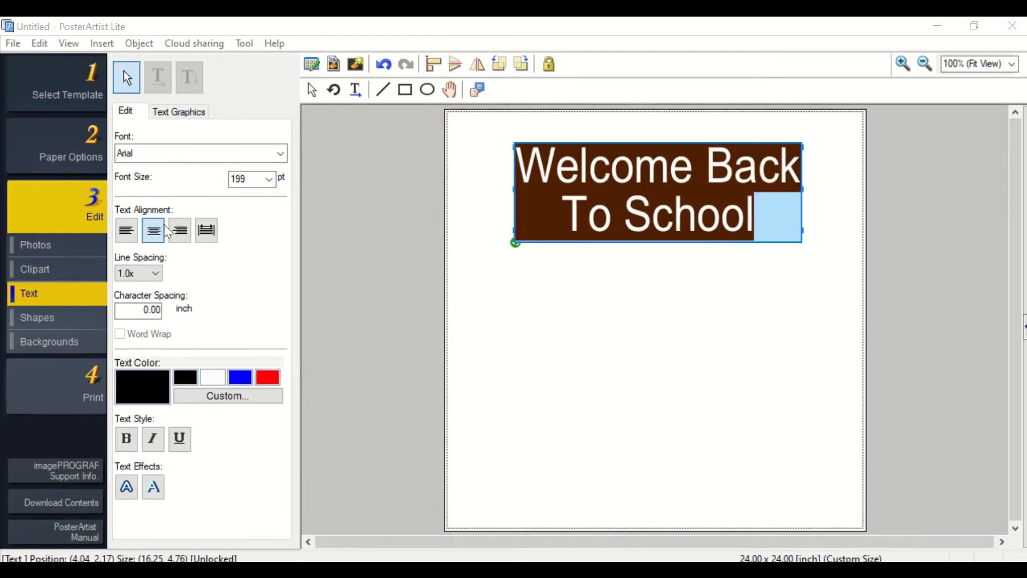
Step: Try the Arial Rounded MT Bold font on the heading, and set it to Berlin Sans FB Demi at 220 pt
left_click(279, 154)
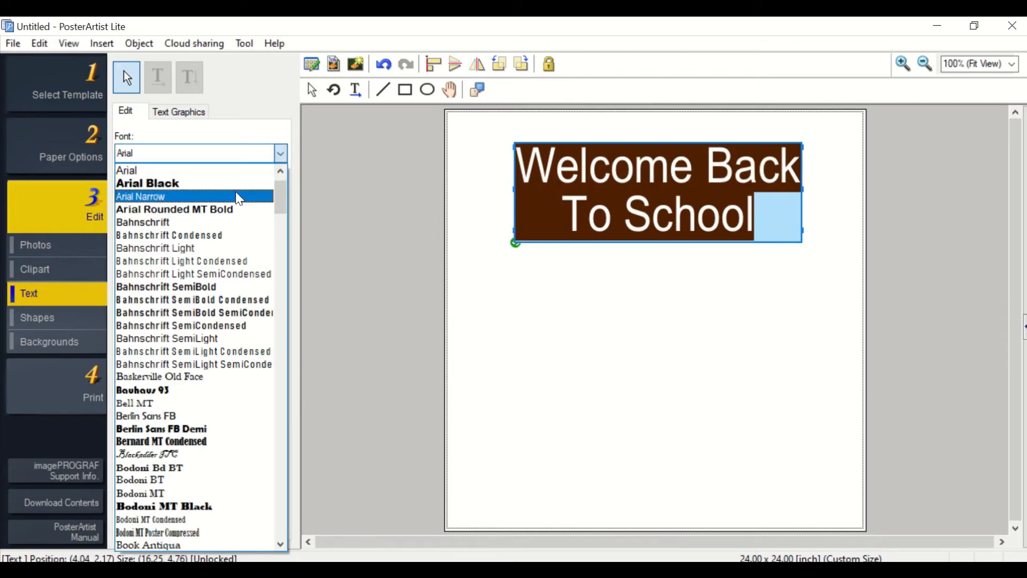
left_click(238, 214)
left_click(280, 153)
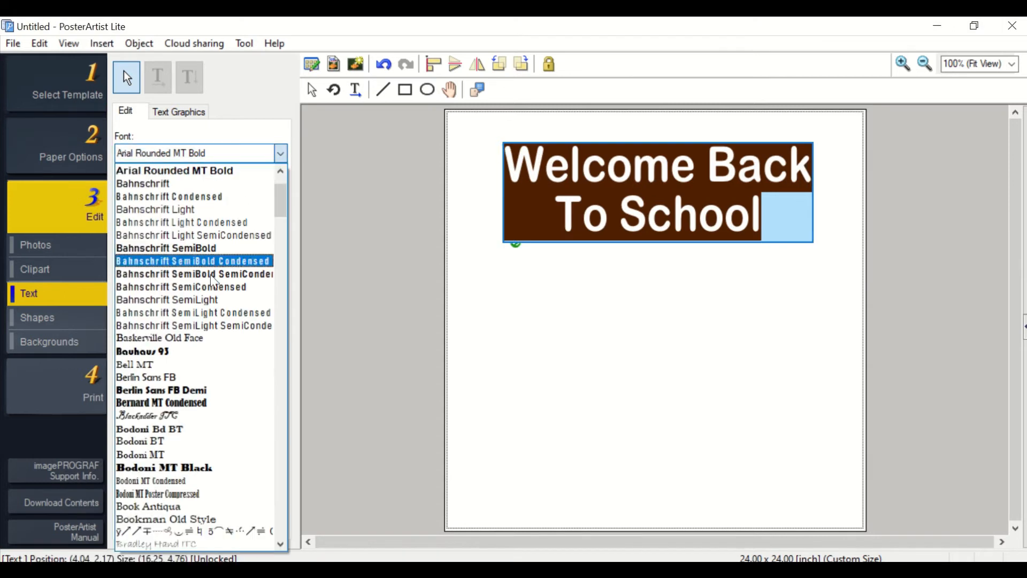
left_click(214, 396)
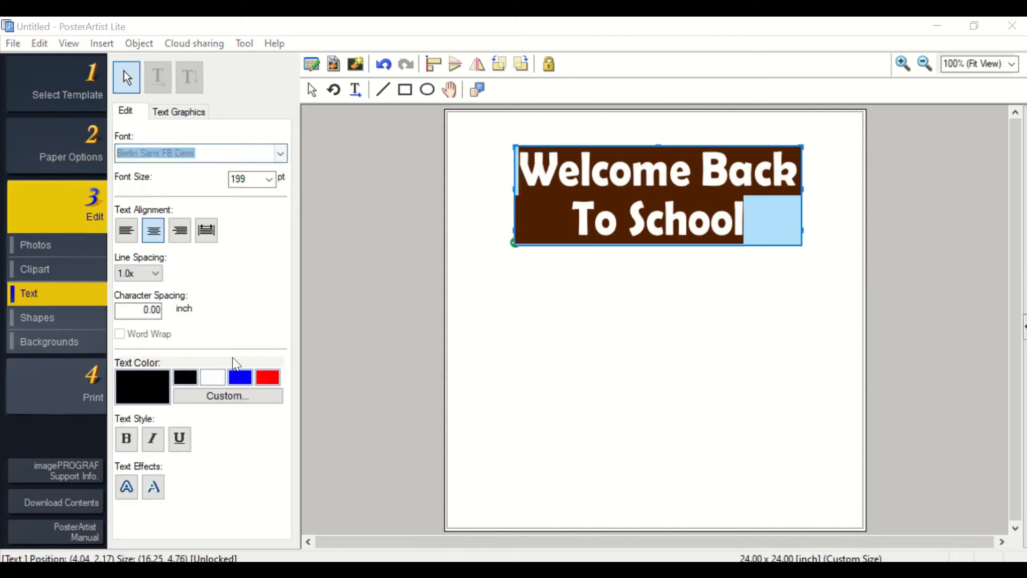
left_click(270, 179)
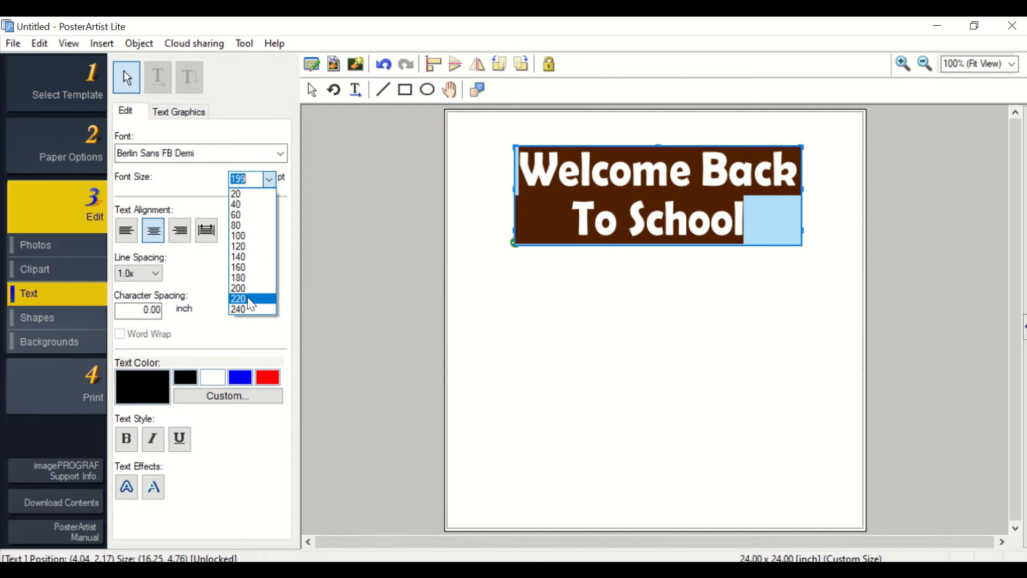
left_click(252, 299)
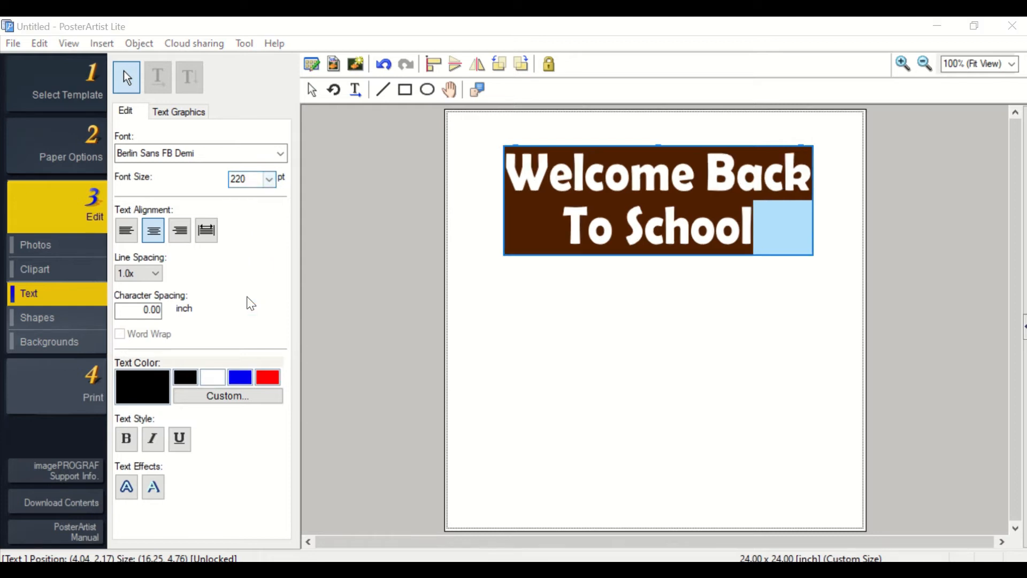
Step: Set the heading's line spacing to 2.0x and its character spacing to 0.25 inch
left_click(158, 274)
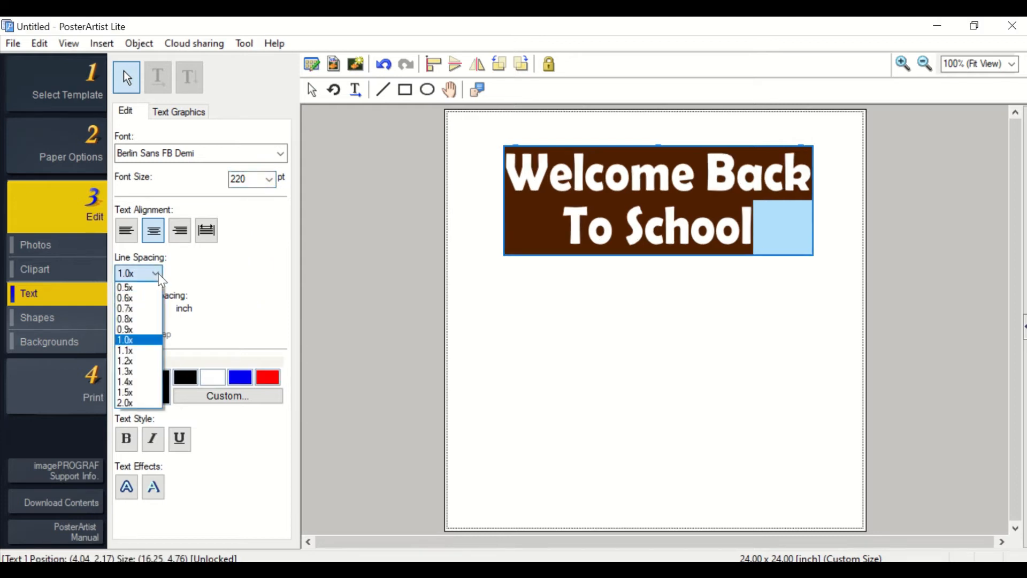
left_click(148, 404)
double_click(141, 310)
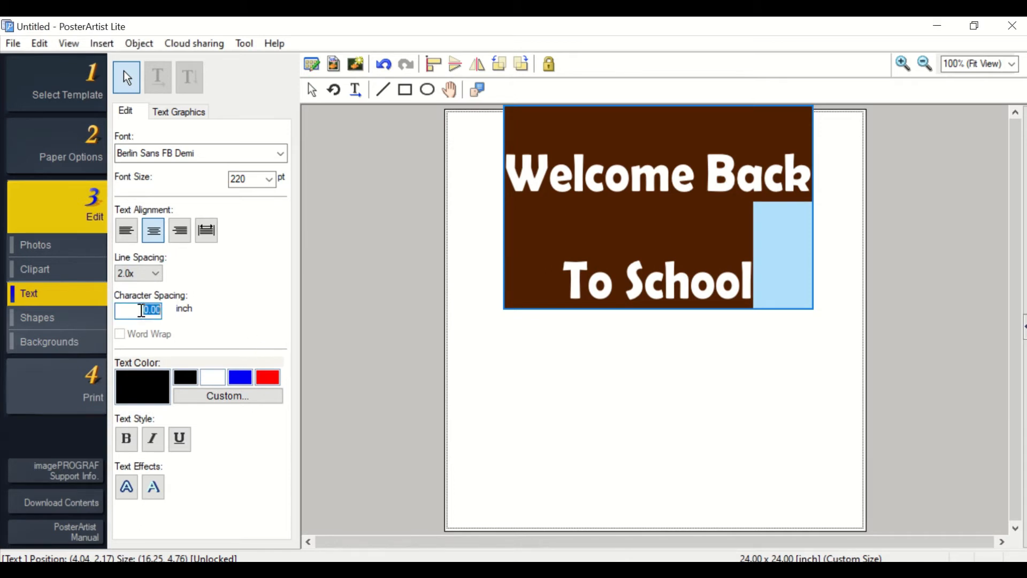
key("BackSpace")
type(".25")
key("Return")
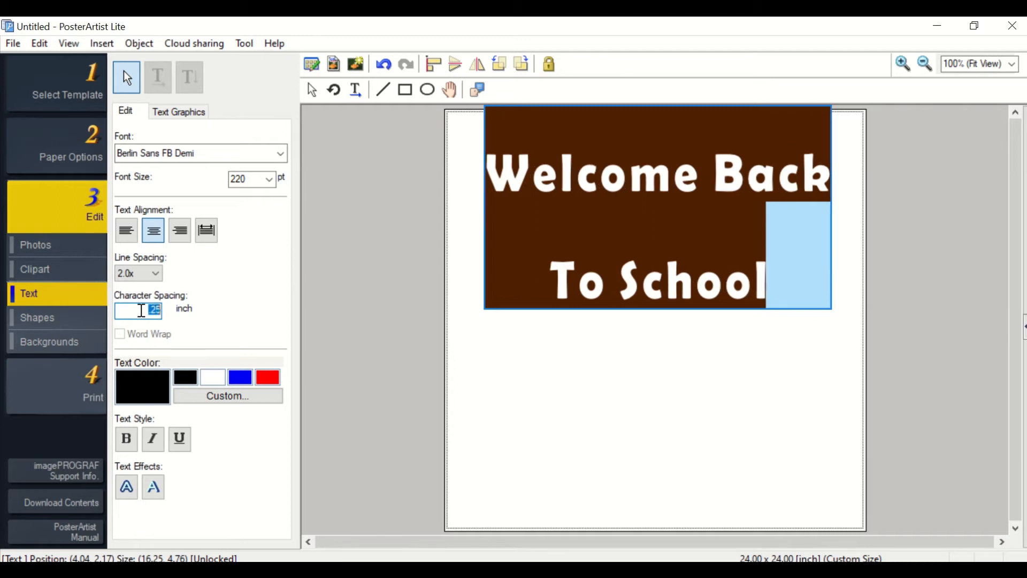
Step: Color the heading text blue and shift its box slightly down and to the left on the poster
left_click(242, 378)
left_click_drag(712, 219, 703, 227)
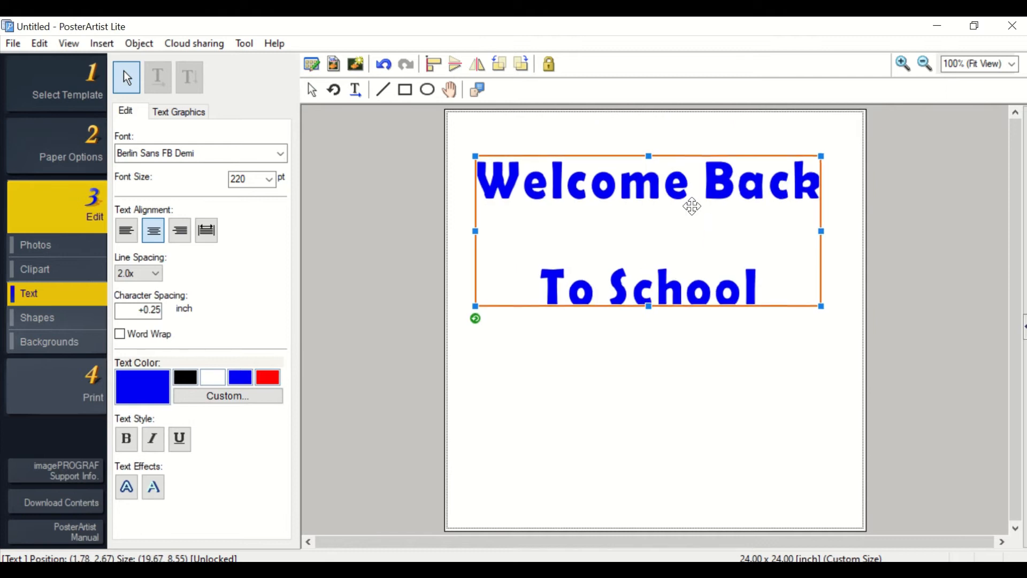
left_click(594, 355)
Step: Select the whole heading text and view the custom text color choices without picking one
left_click(740, 303)
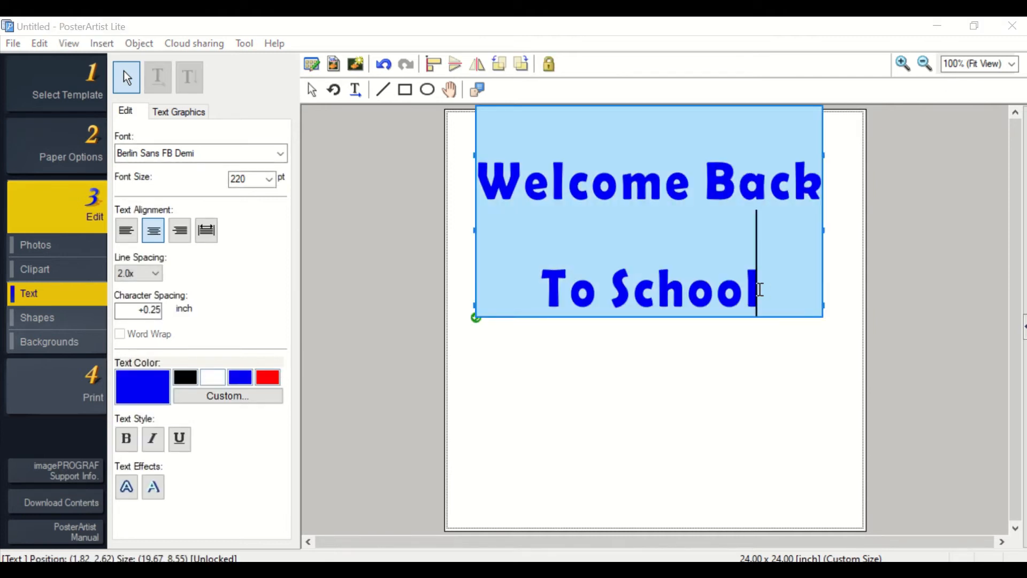
left_click_drag(759, 289, 459, 193)
left_click(229, 396)
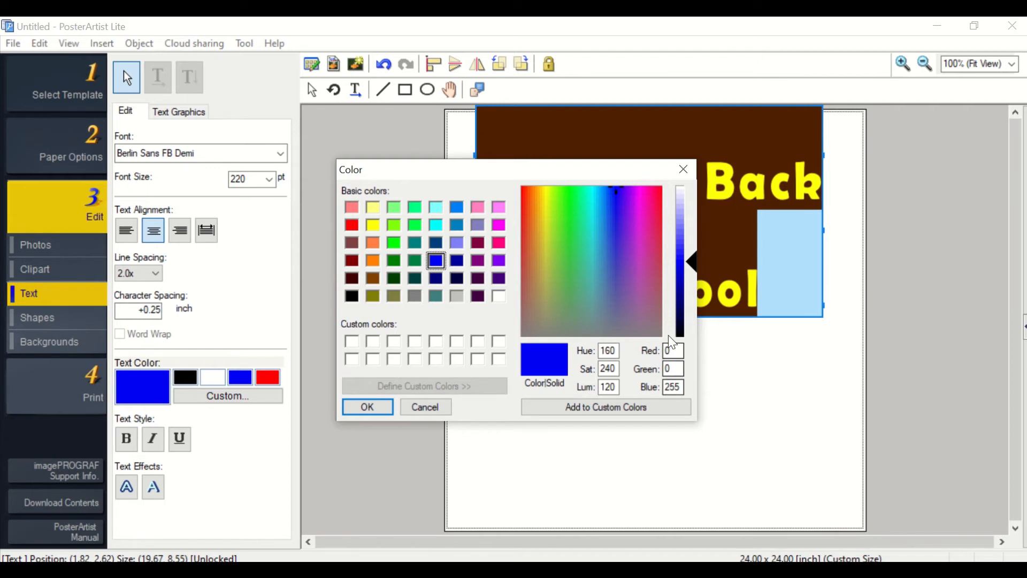
left_click(684, 170)
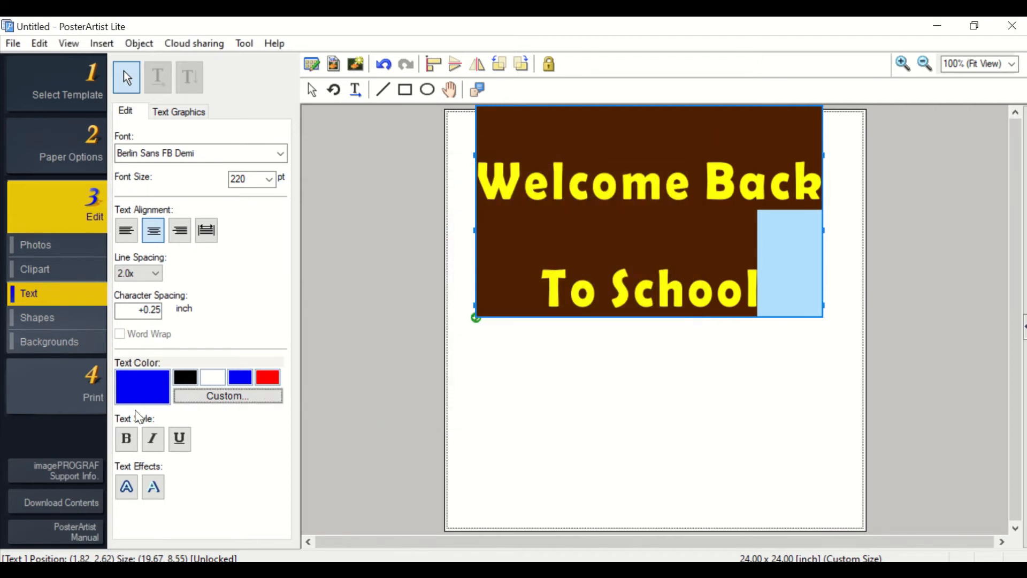
Step: Make the selected heading text bold, italic and underlined
left_click(132, 444)
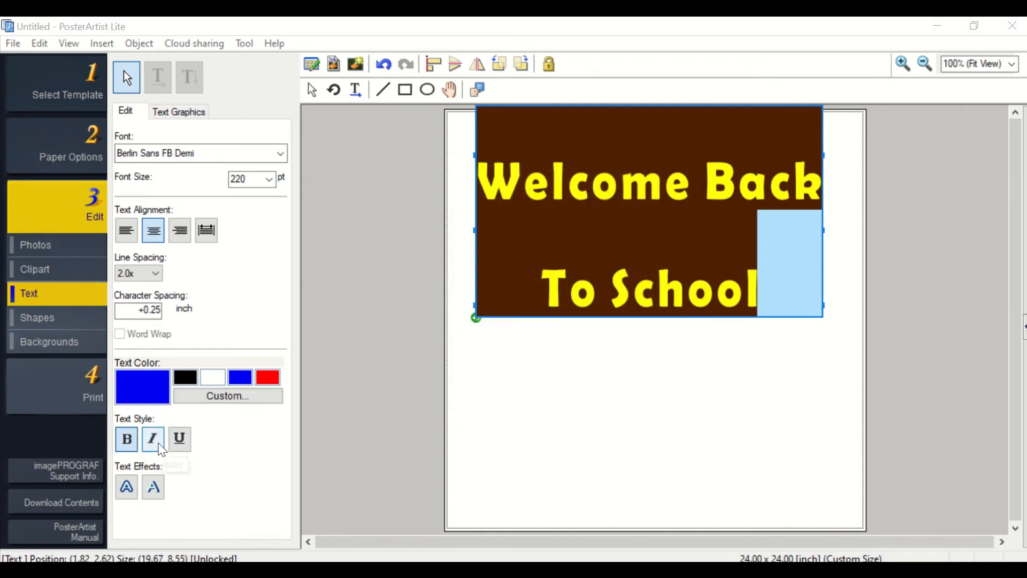
left_click(155, 442)
left_click(180, 442)
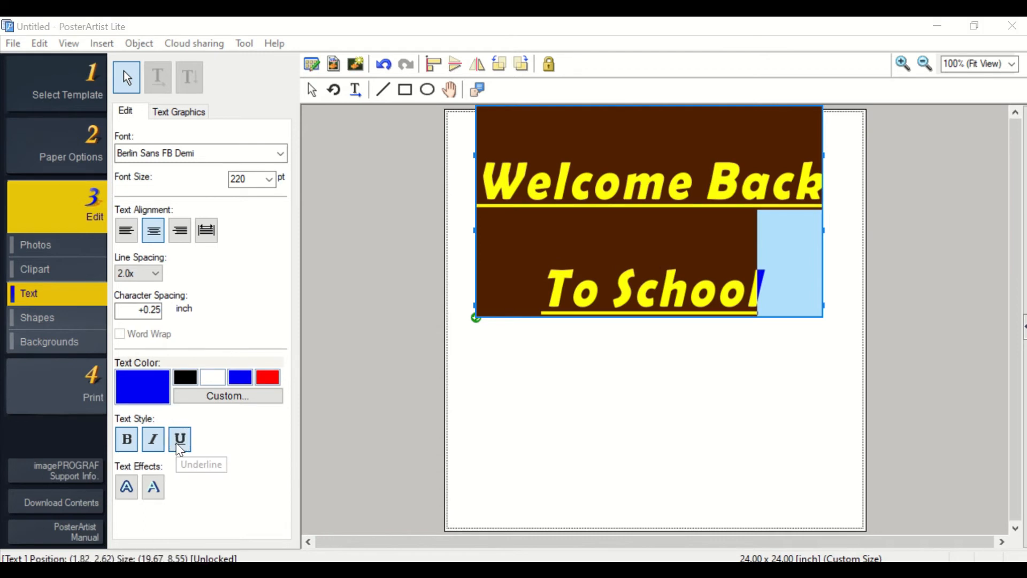
Step: Apply a double outline to the heading text, with a red inner outline and a black outer outline
left_click(126, 487)
left_click(340, 205)
left_click(468, 246)
left_click(471, 267)
left_click(340, 327)
left_click(469, 370)
left_click(447, 391)
left_click(495, 446)
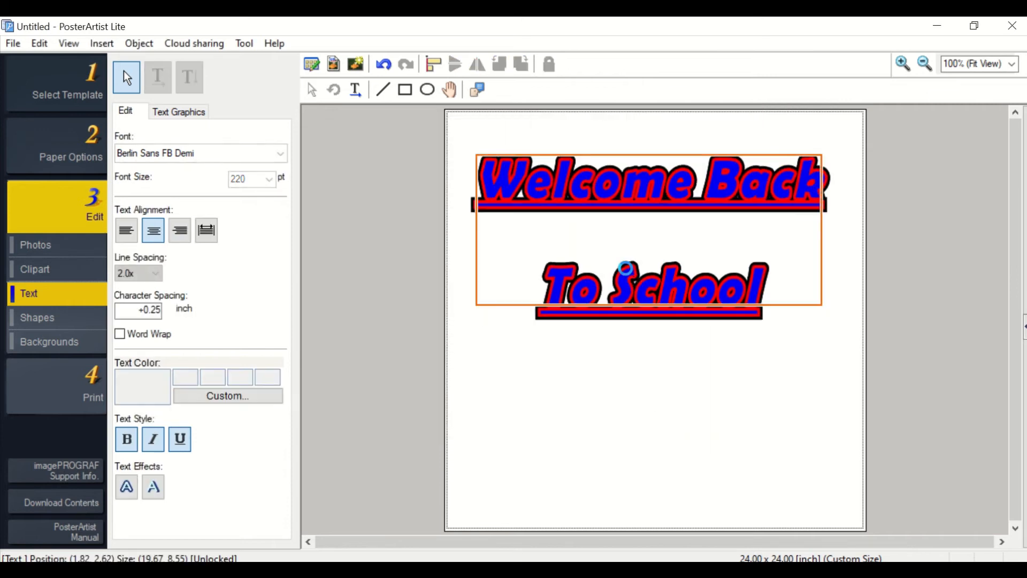
Step: Select the whole heading text and enable a drop shadow with a distance of 0.41 inch
double_click(625, 268)
left_click_drag(768, 296, 470, 171)
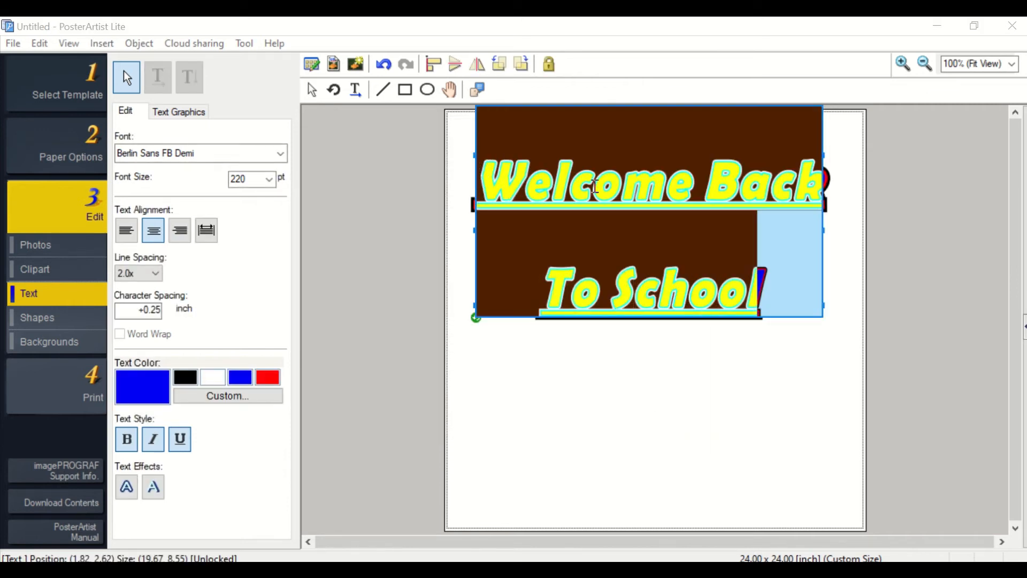
left_click(155, 488)
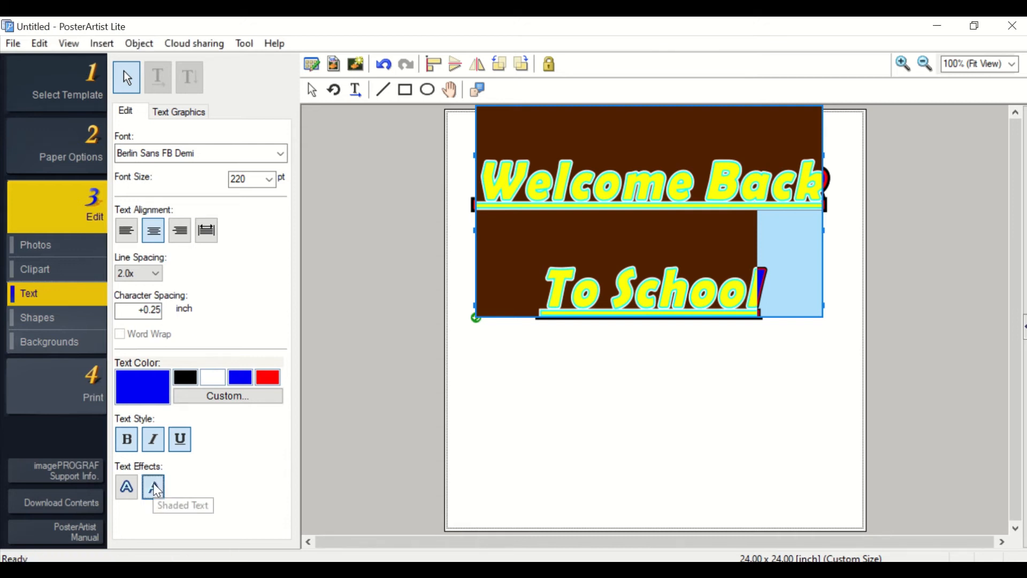
left_click(368, 204)
left_click(479, 276)
left_click(479, 276)
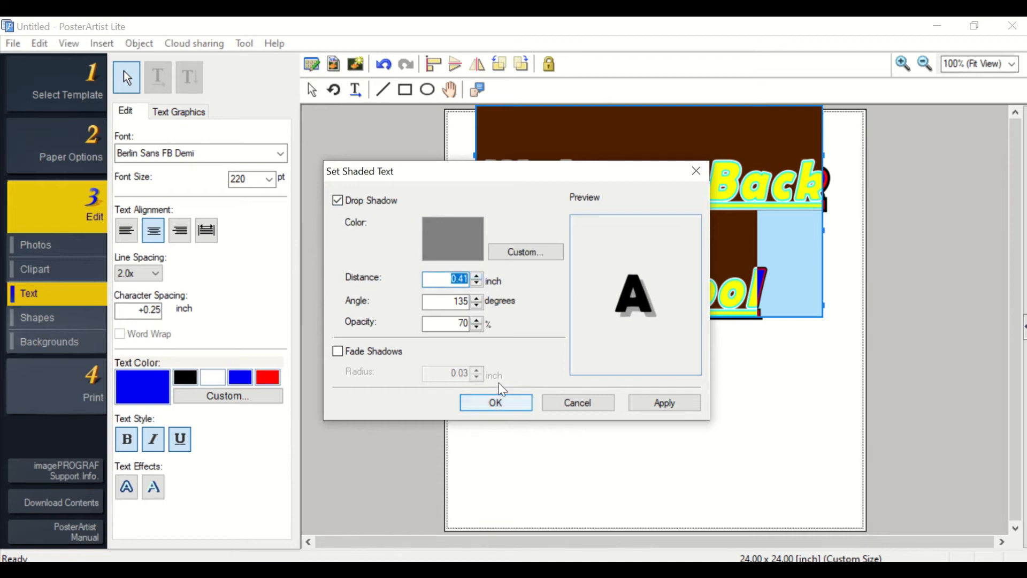
Step: Set the heading's drop shadow color to bright pink and apply the shadow
left_click(511, 253)
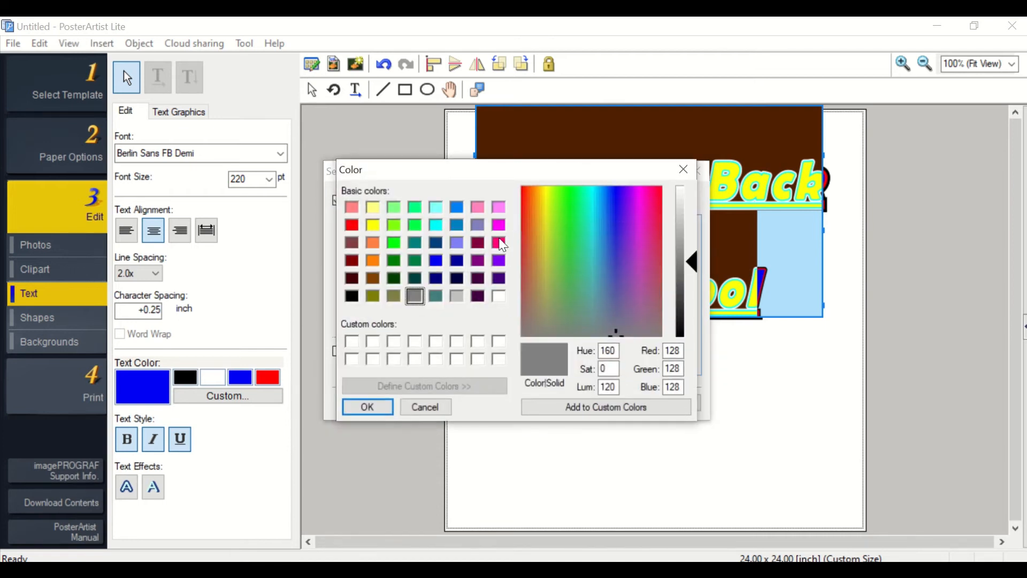
left_click(499, 243)
left_click(368, 407)
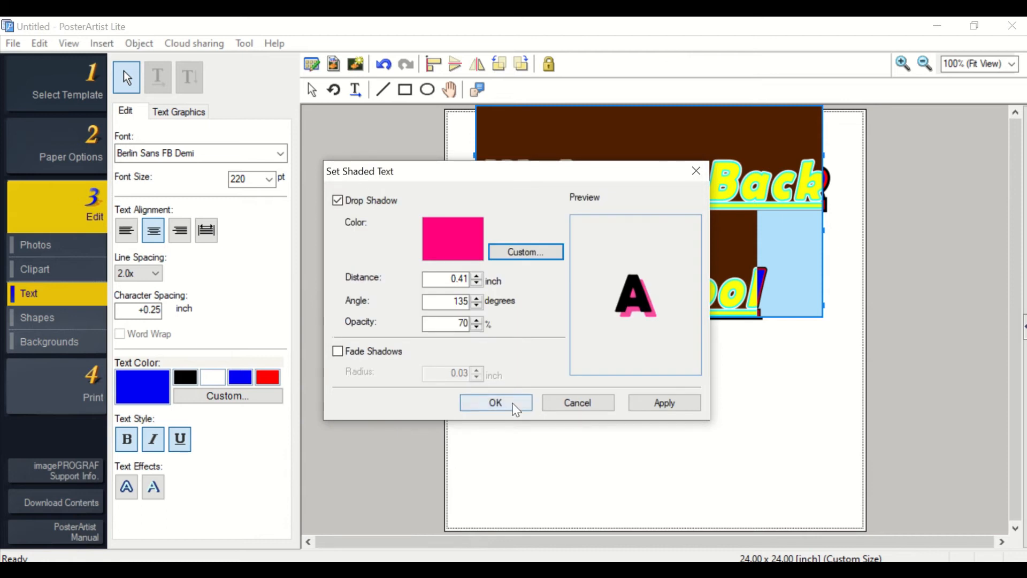
left_click(517, 411)
left_click(709, 450)
Step: Add vertical text reading "Class of 2021" beside "To School" and move it to about position (20.00, 8.63)
left_click(194, 80)
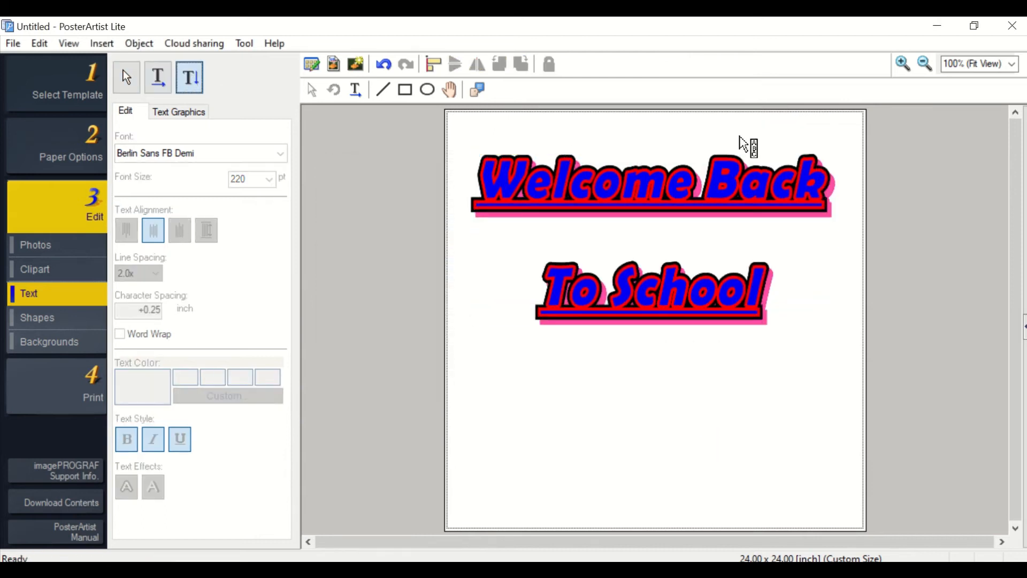
left_click(832, 477)
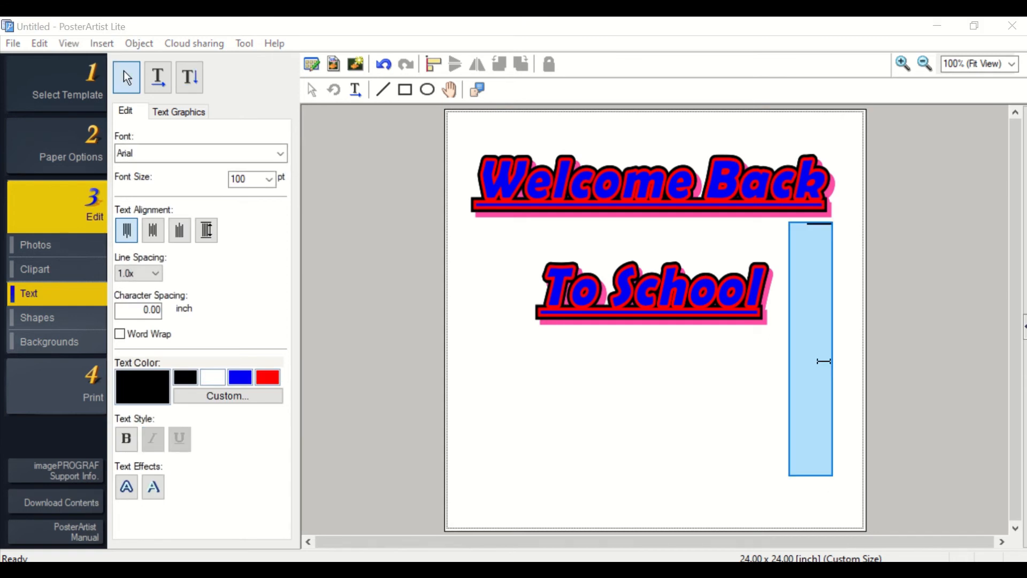
type("Class of 2021")
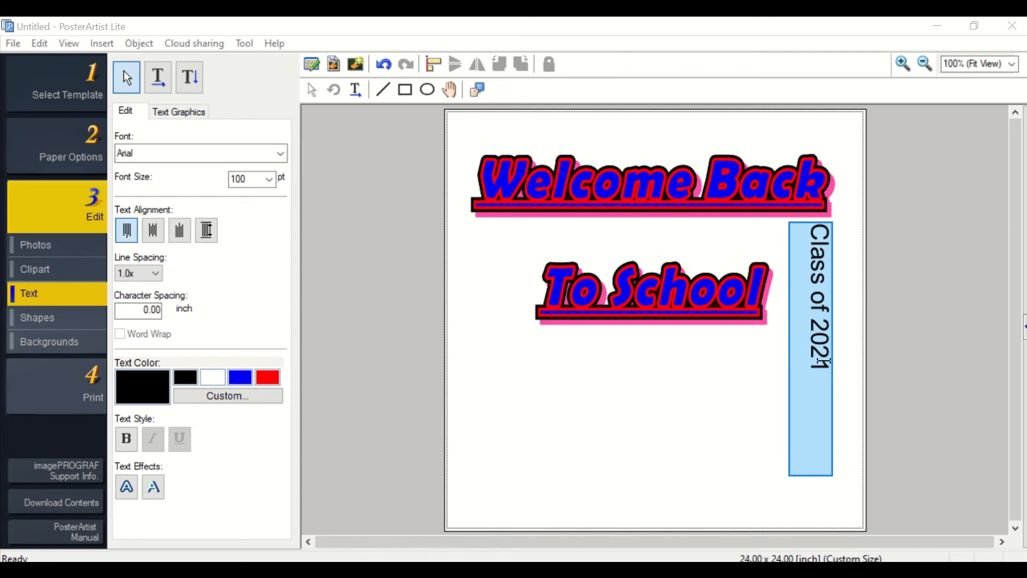
left_click(784, 406)
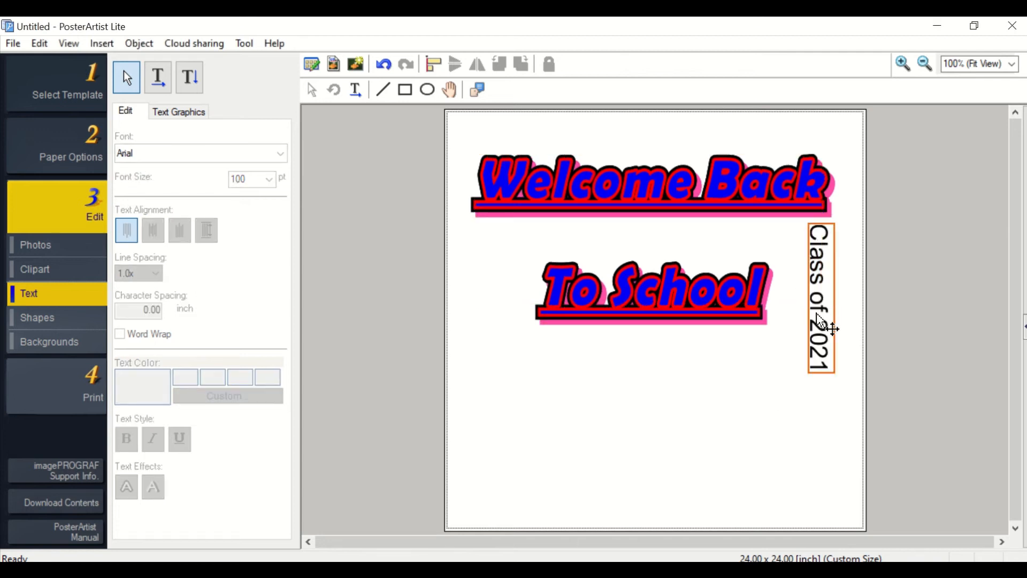
left_click(797, 337)
left_click_drag(797, 337, 806, 350)
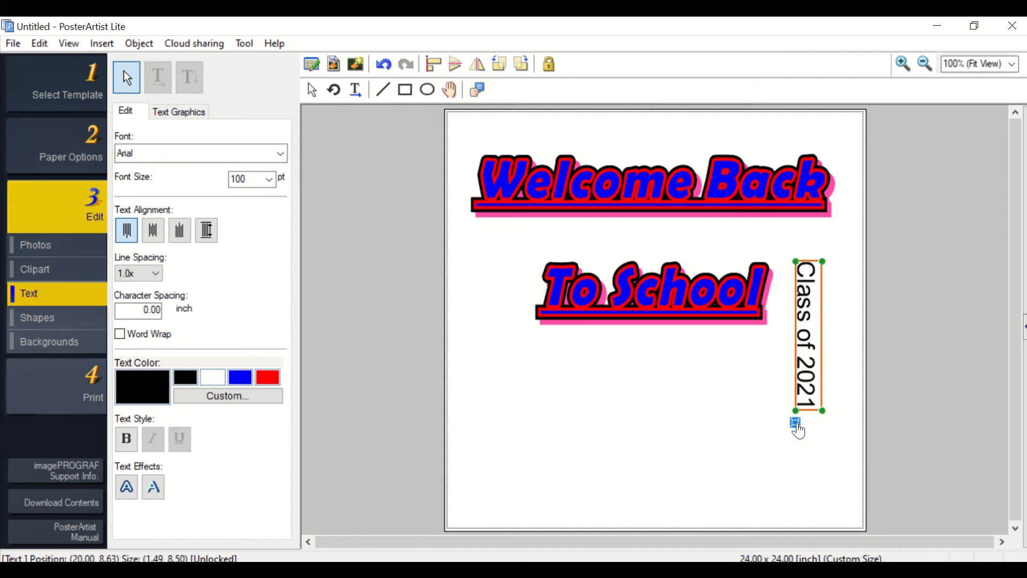
Step: Rotate the "Class of 2021" text to read upward, move it to the poster's upper-left corner, and move the heading lower
left_click_drag(797, 410, 819, 282)
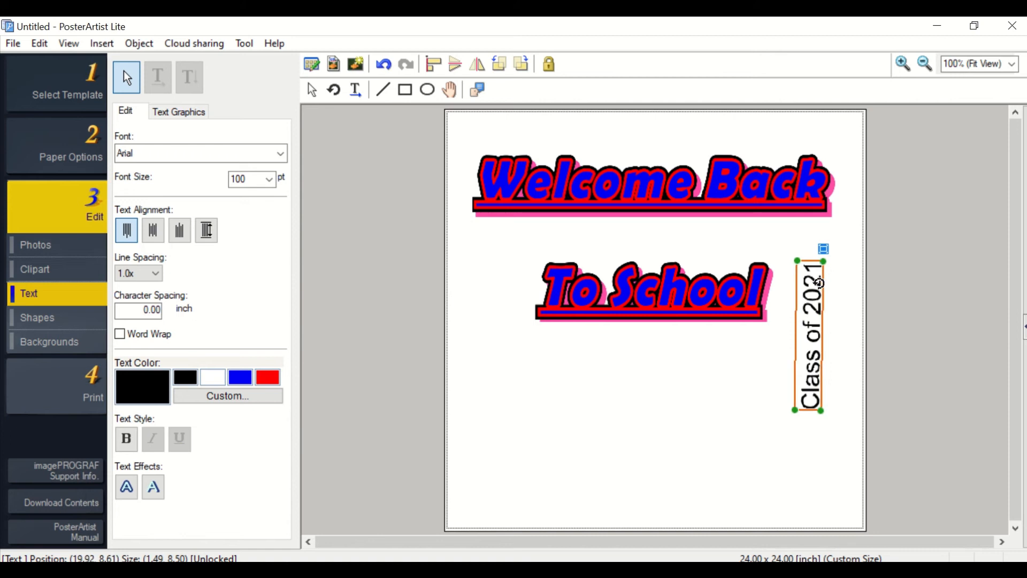
left_click(776, 390)
left_click_drag(805, 352, 460, 216)
left_click(498, 330)
left_click_drag(634, 273, 640, 303)
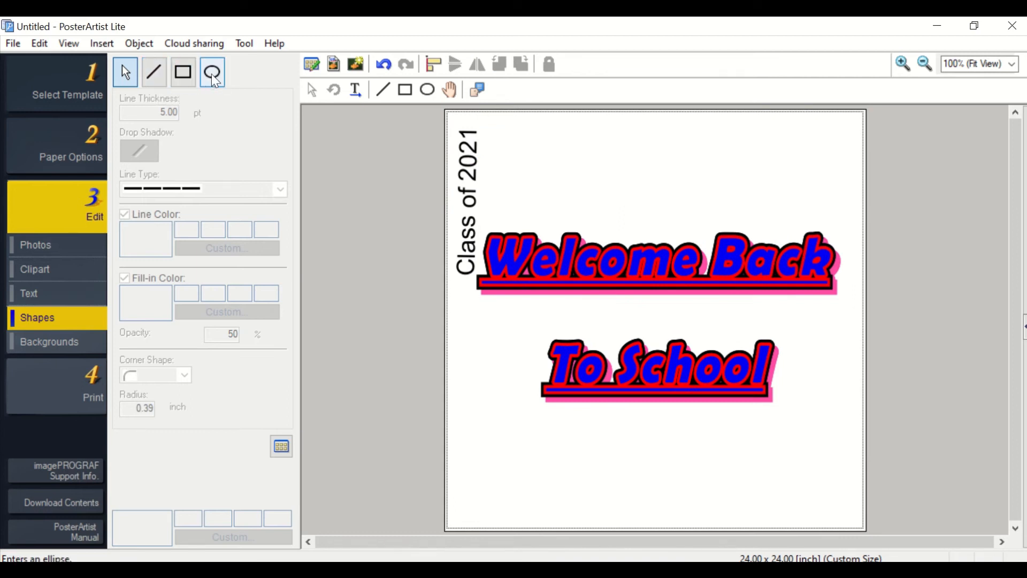
Step: Draw a rectangle about 23.38 x 23.19 inch covering the poster and set its opacity to 100%
left_click(184, 72)
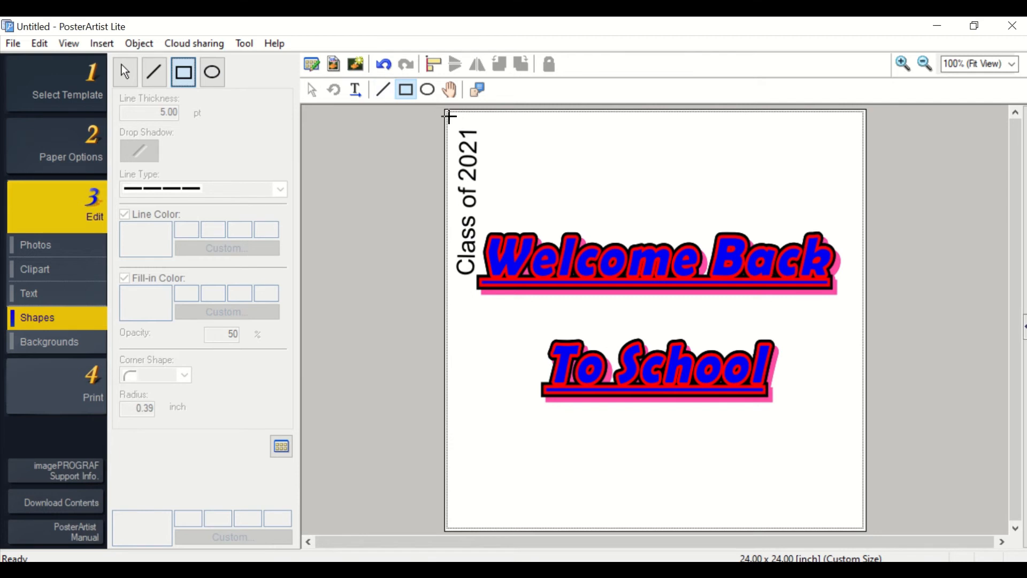
left_click_drag(798, 445, 862, 525)
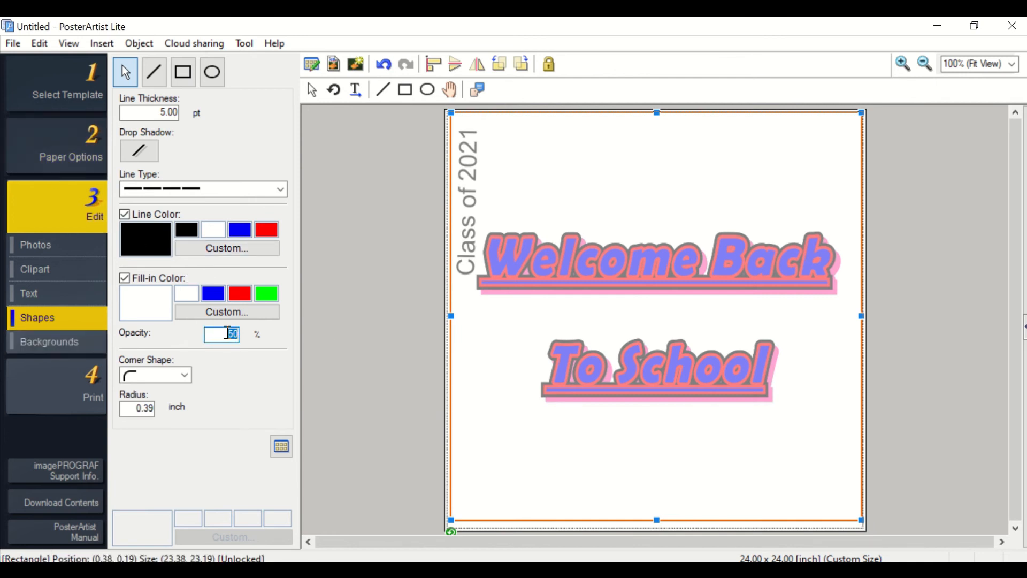
type("100")
key("Return")
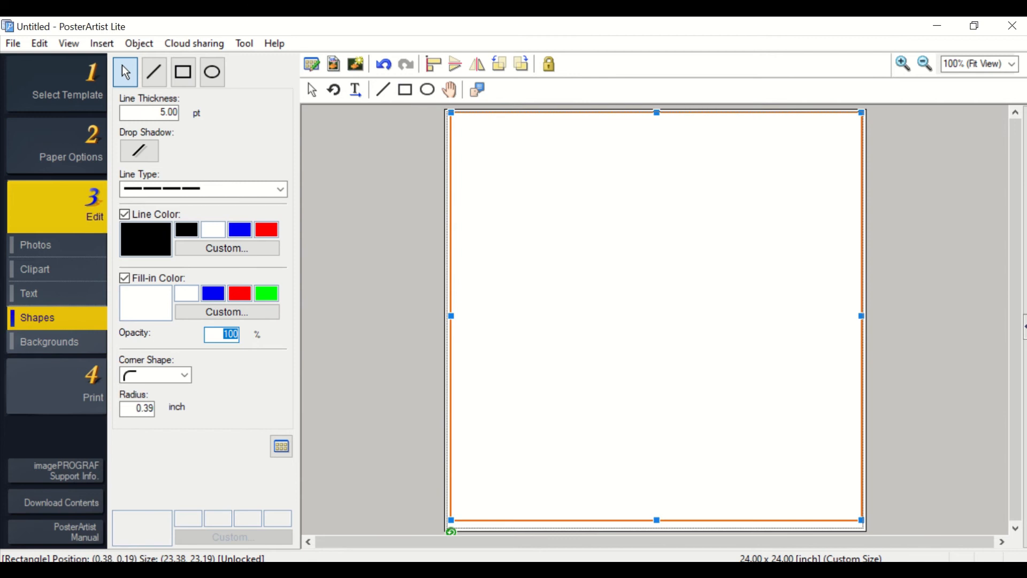
Step: Fill the poster-sized rectangle with red and send it to the back behind the text
left_click(240, 293)
right_click(572, 237)
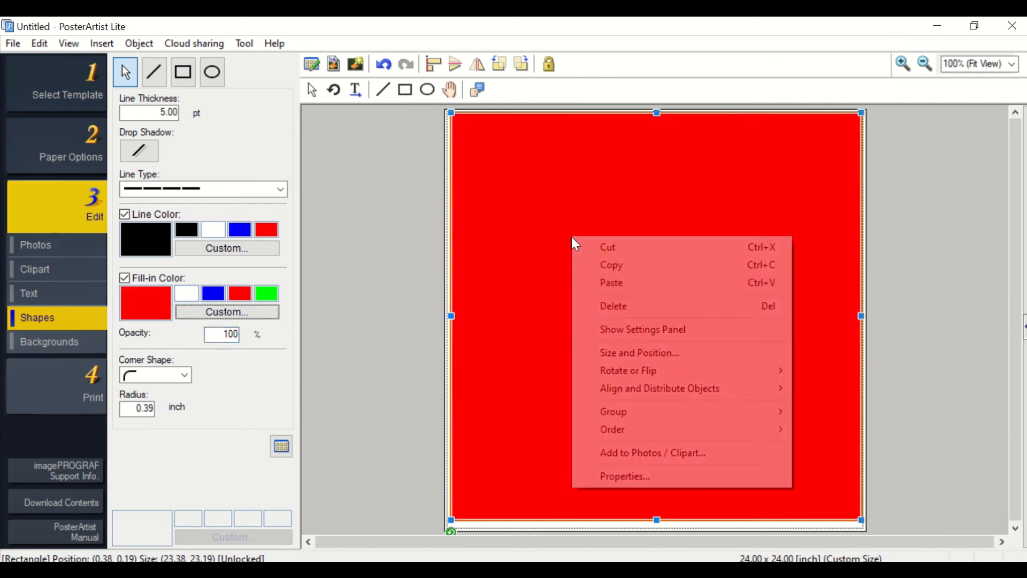
mouse_move(653, 435)
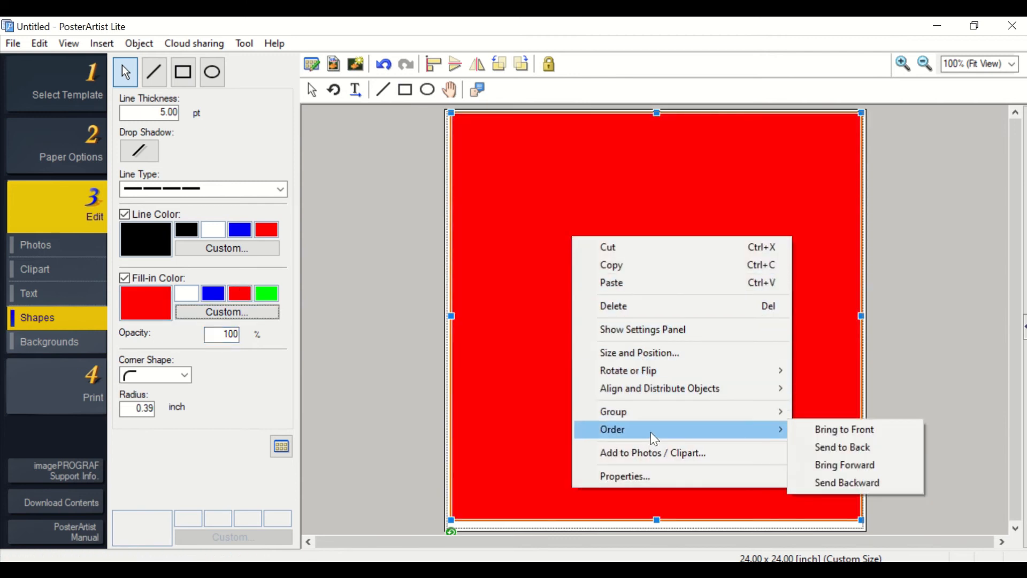
left_click(816, 449)
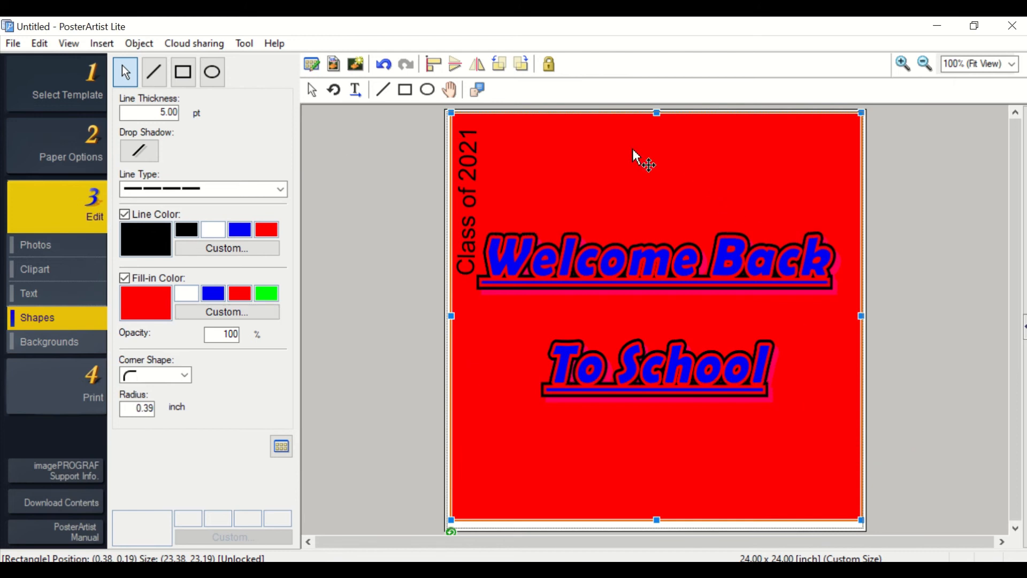
Step: Set the red rectangle's outline to the long-dash line type
left_click(415, 112)
left_click(504, 143)
left_click(259, 190)
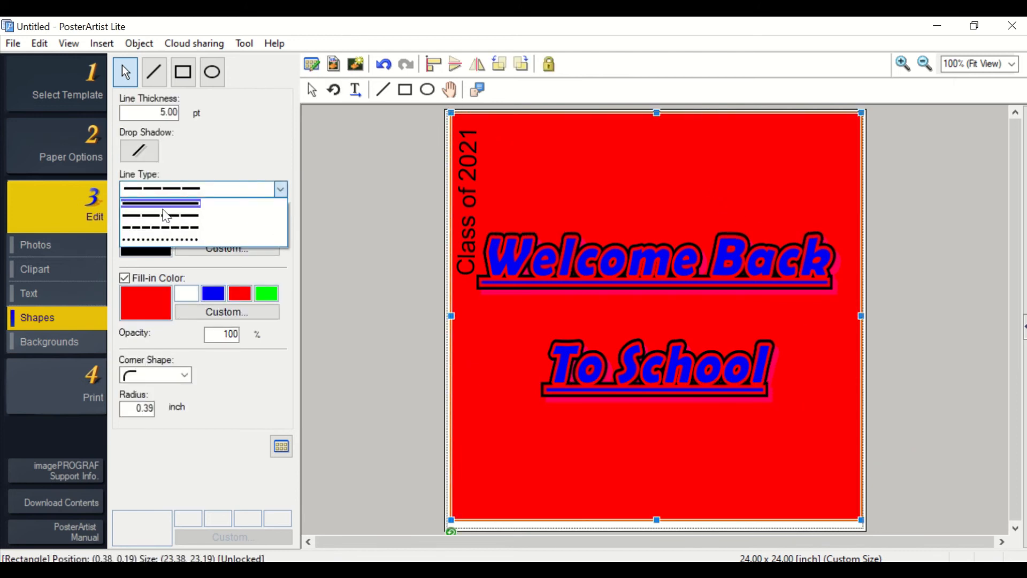
left_click(161, 215)
Step: Enable a drop shadow on the red rectangle with 0.00 inch distance, 135 degrees angle and 70% opacity
left_click(138, 149)
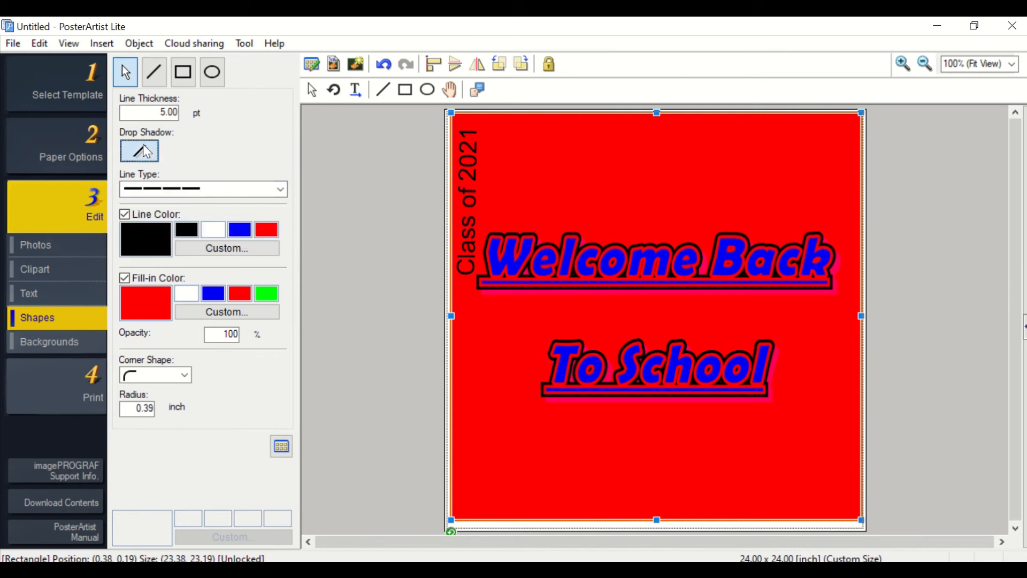
left_click(367, 216)
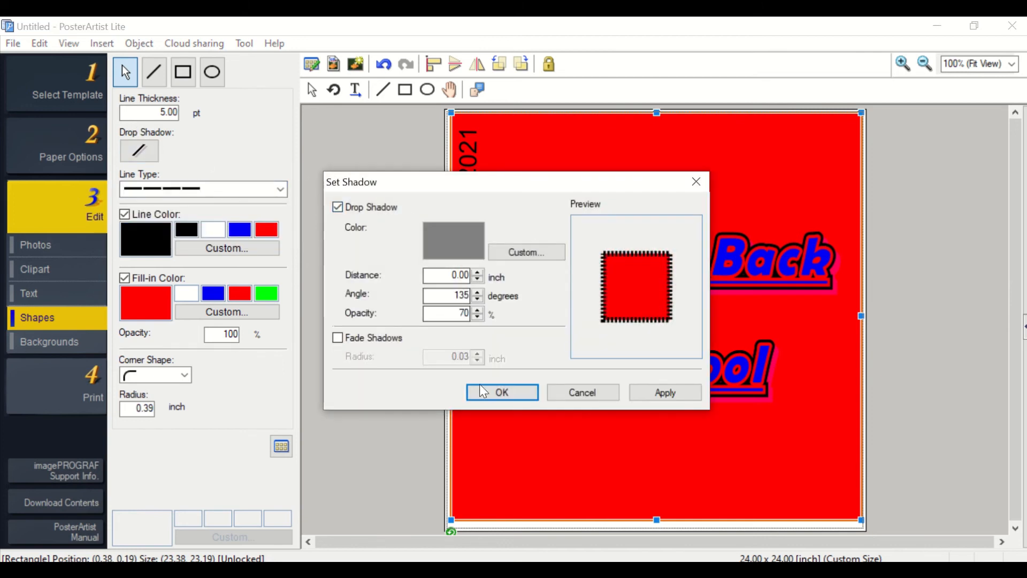
left_click(503, 392)
left_click(400, 187)
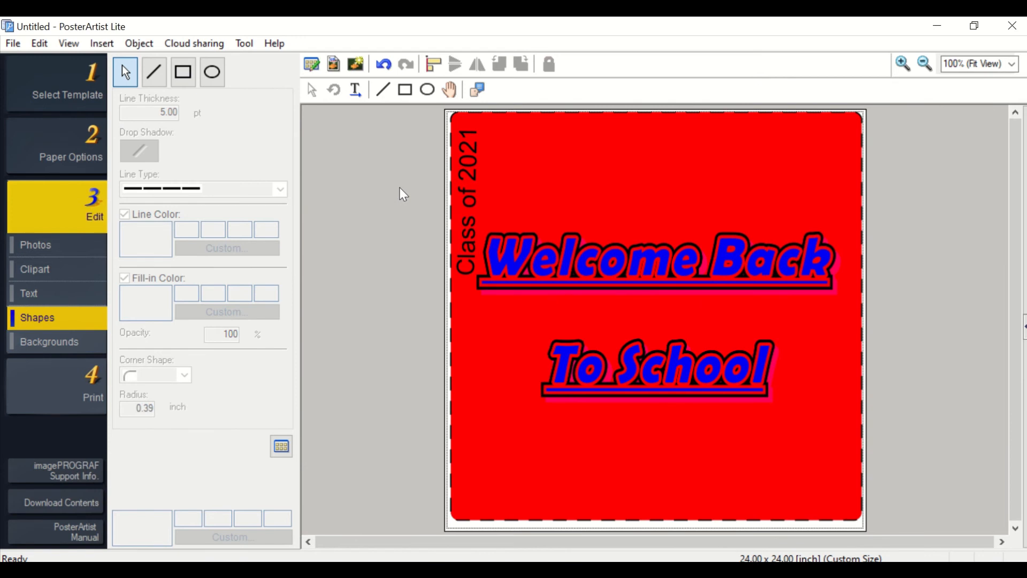
Step: Try white and red as the large rectangle's outline color
left_click(646, 180)
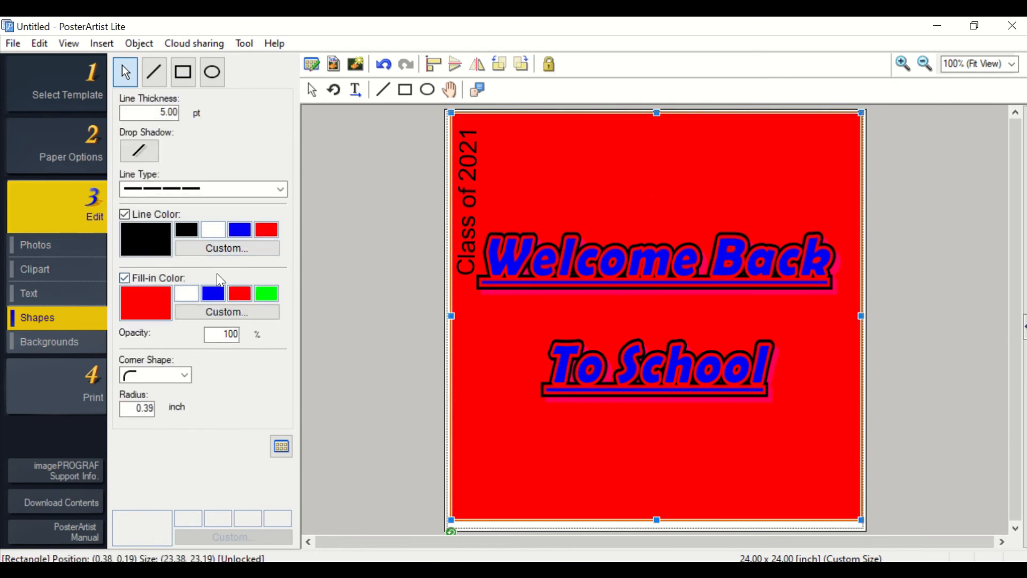
left_click(213, 230)
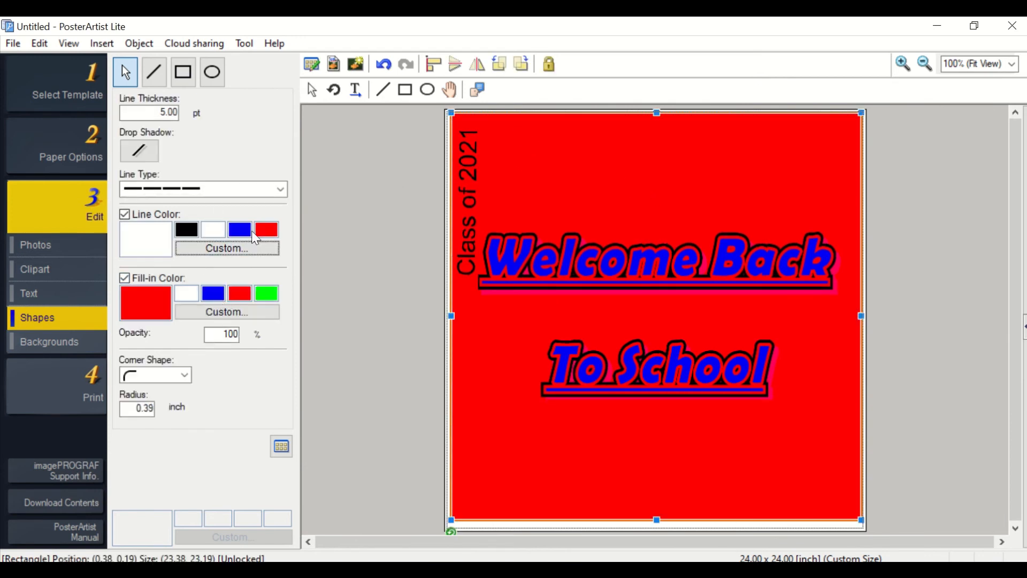
left_click(255, 230)
left_click(267, 229)
left_click(433, 198)
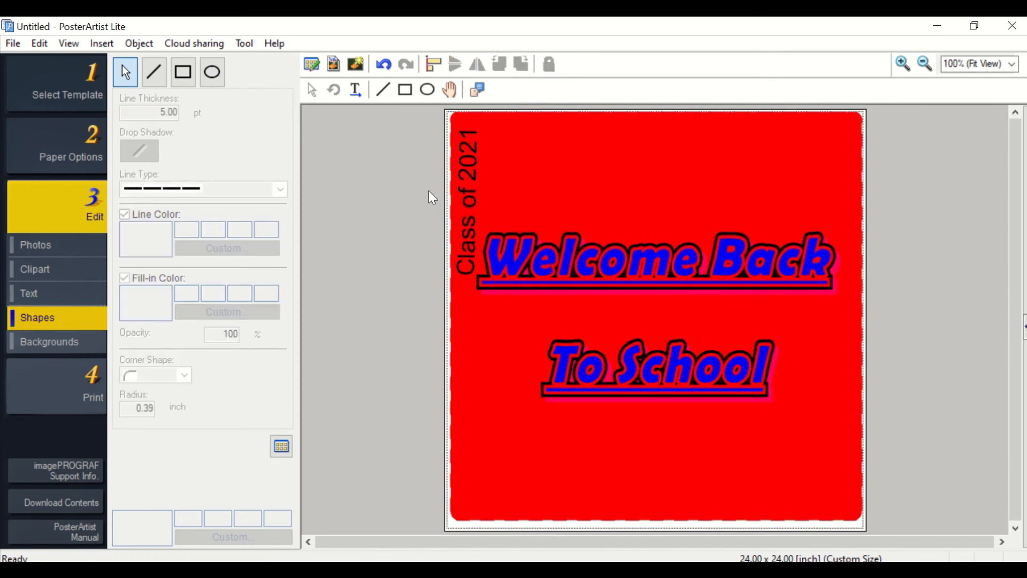
Step: Set the large rectangle's outline color to blue and its corner shape to square
left_click(639, 163)
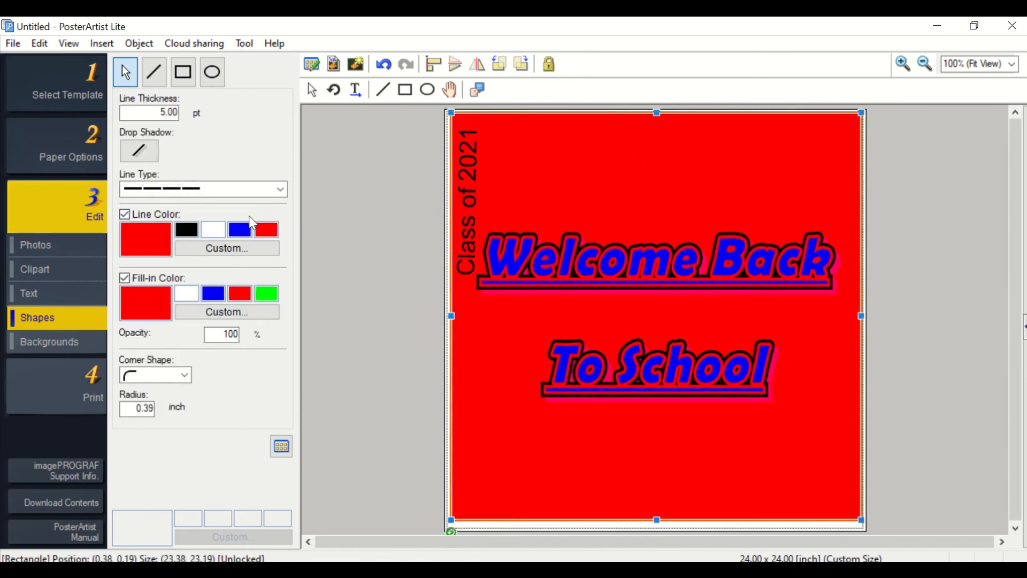
left_click(388, 220)
left_click(535, 177)
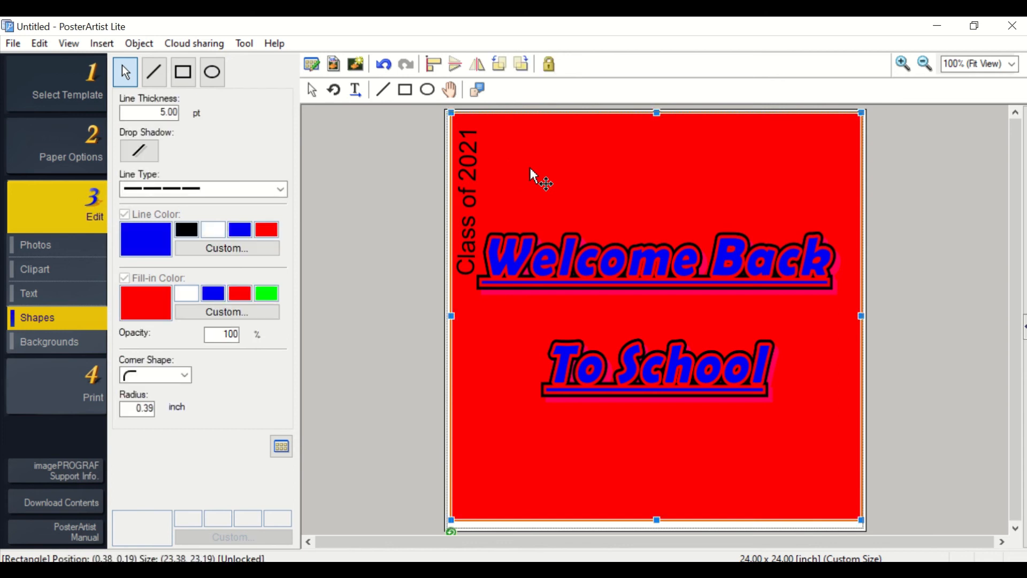
left_click(186, 376)
left_click(132, 396)
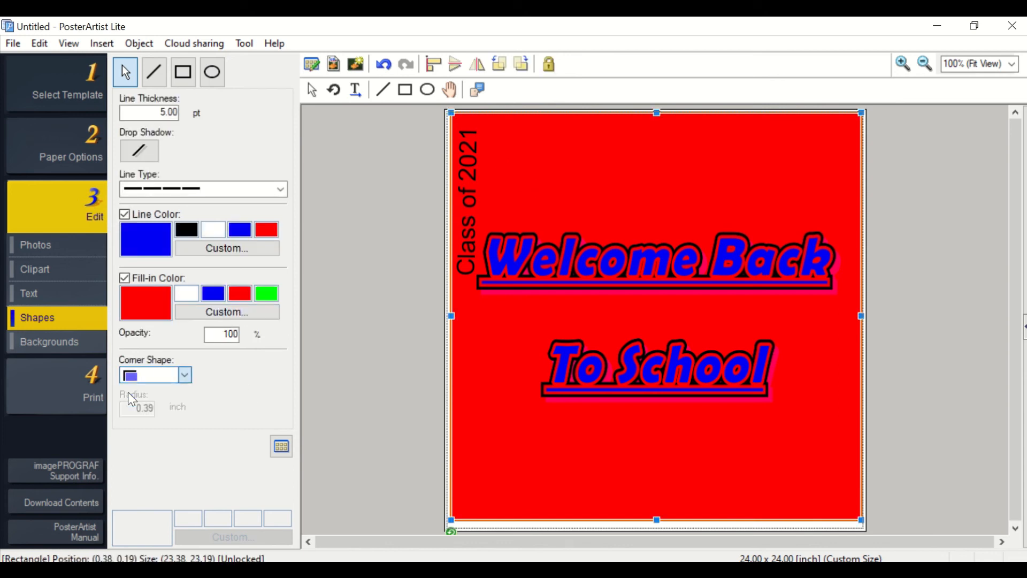
left_click(423, 363)
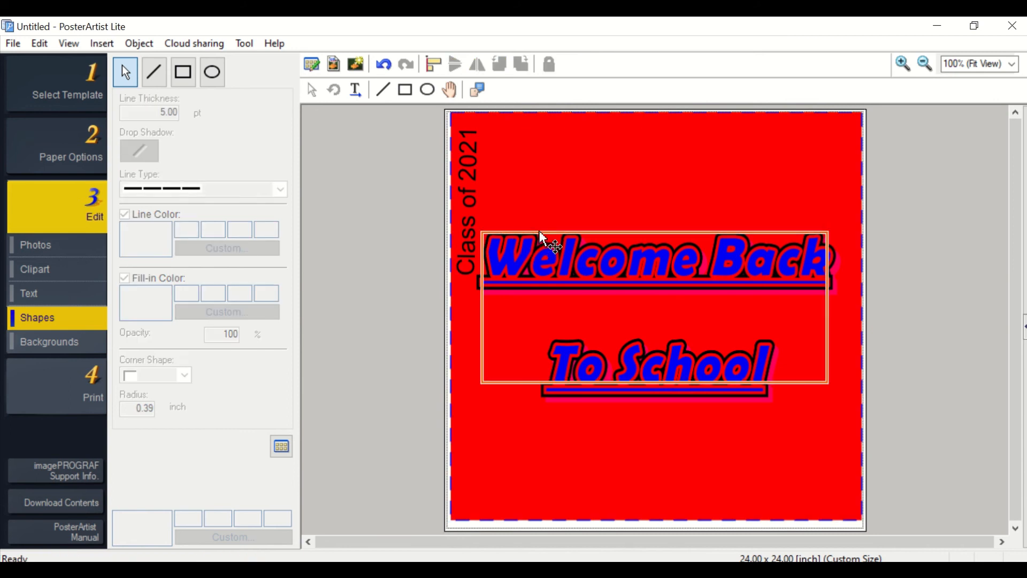
Step: Increase the large rectangle's outline thickness to 10 pt
left_click(485, 169)
double_click(159, 111)
type("10")
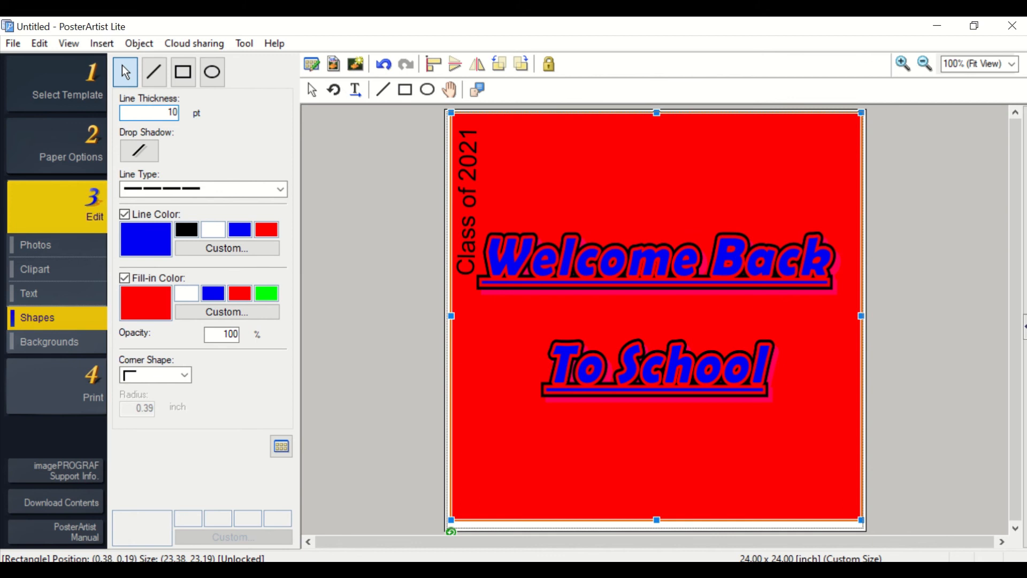
left_click(440, 221)
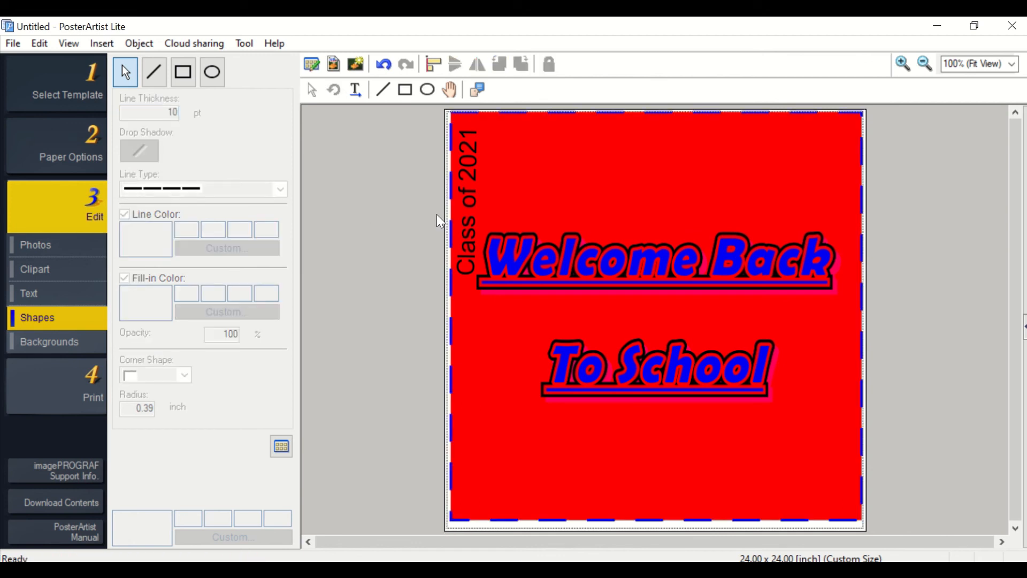
Step: Draw a rectangle about 20.72 x 4.75 inch over "Welcome Back" and give it a custom purple fill
left_click(212, 74)
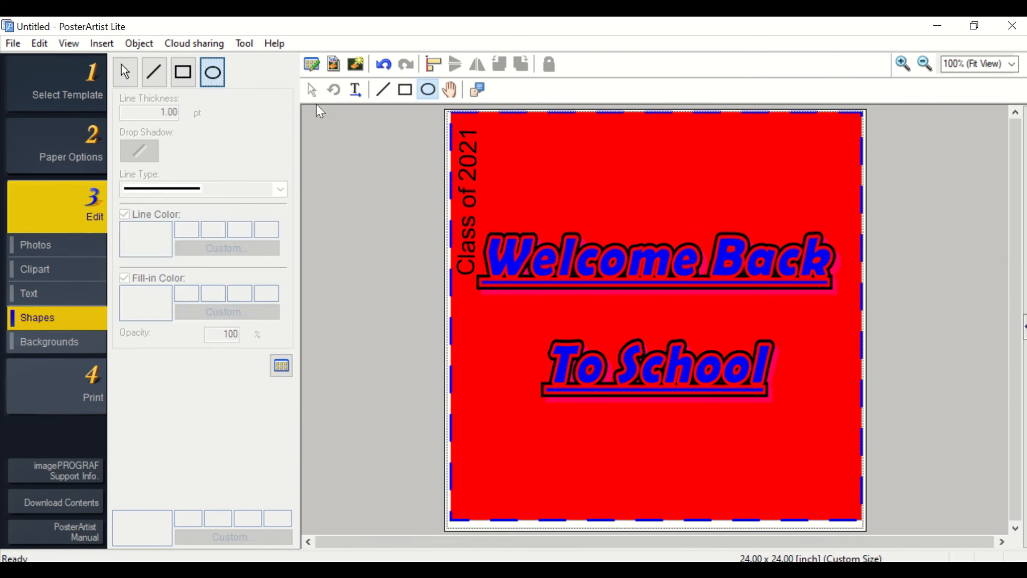
left_click(183, 72)
left_click_drag(478, 219, 841, 304)
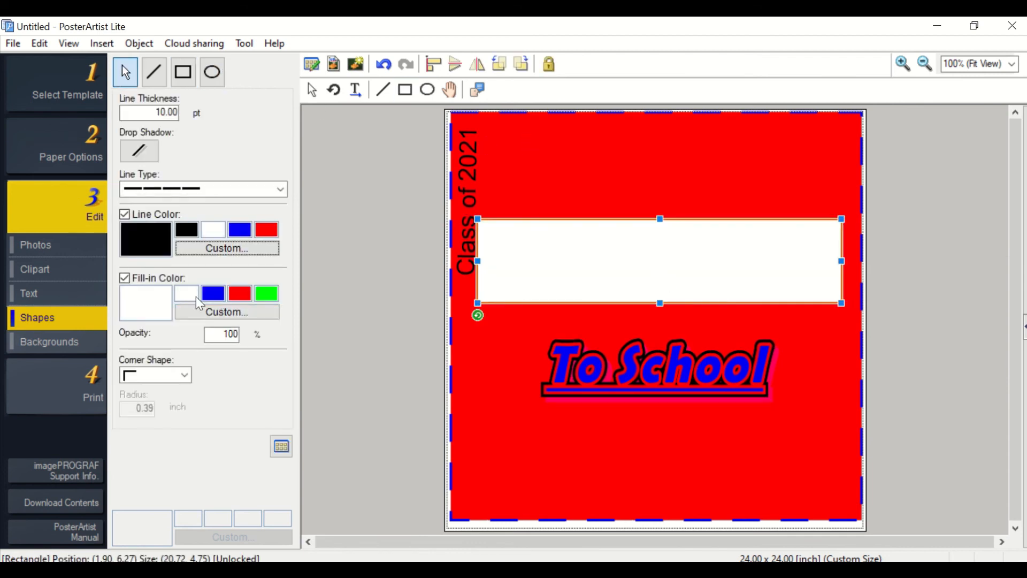
left_click(203, 310)
left_click(631, 214)
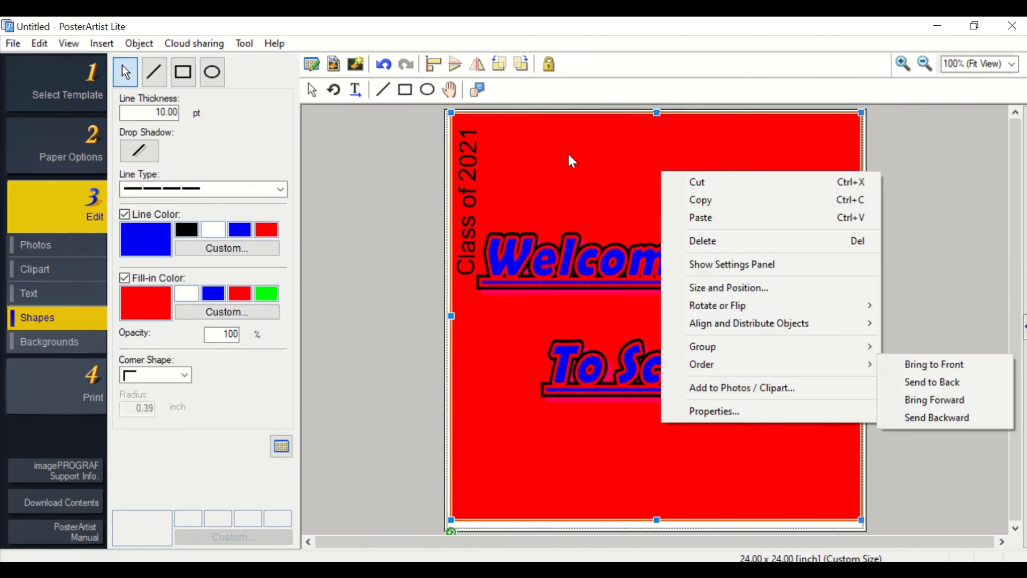
Step: Send the large red rectangle backward so it sits behind the purple rectangle
right_click(570, 157)
mouse_move(670, 349)
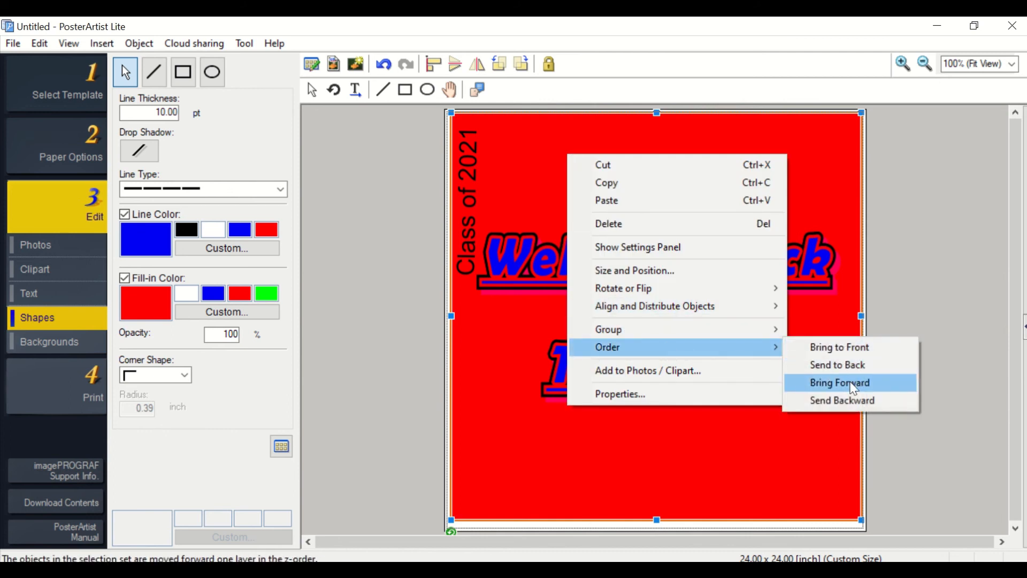
left_click(851, 401)
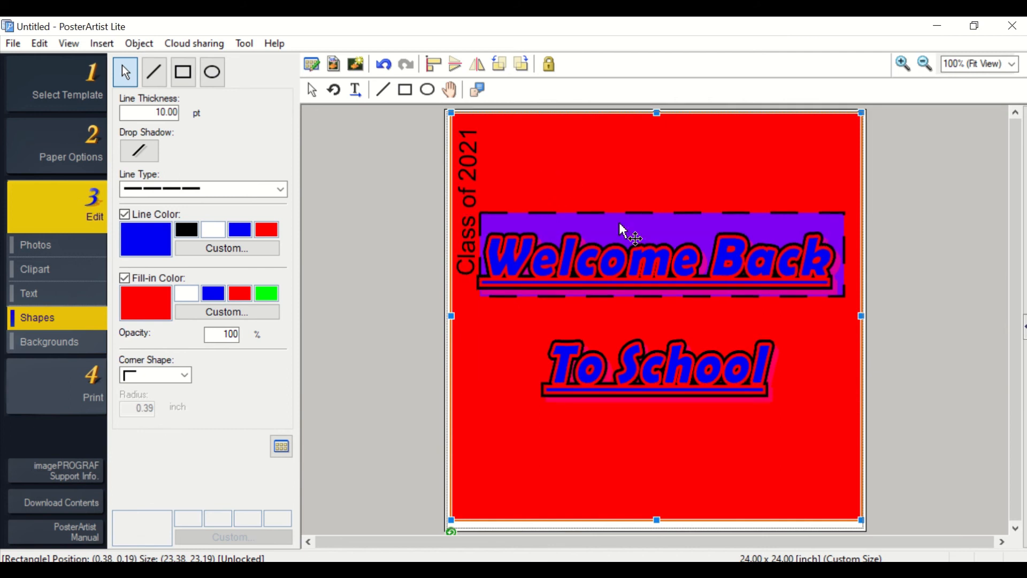
Step: Center the purple rectangle behind "Welcome Back" and move the "Class of 2021" text down beside "To School"
left_click_drag(670, 229, 658, 223)
left_click(638, 168)
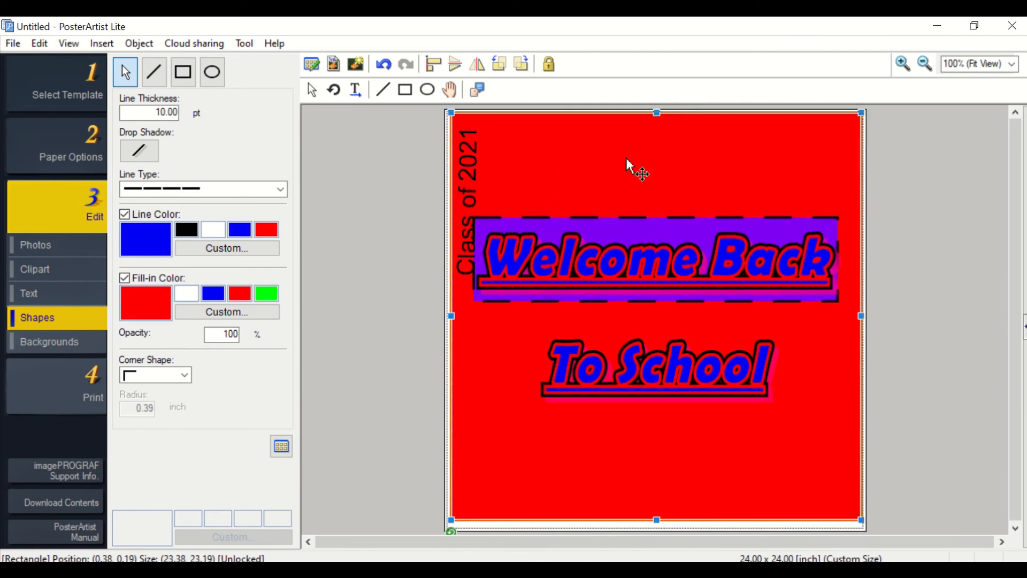
left_click_drag(480, 163, 495, 364)
left_click(554, 174)
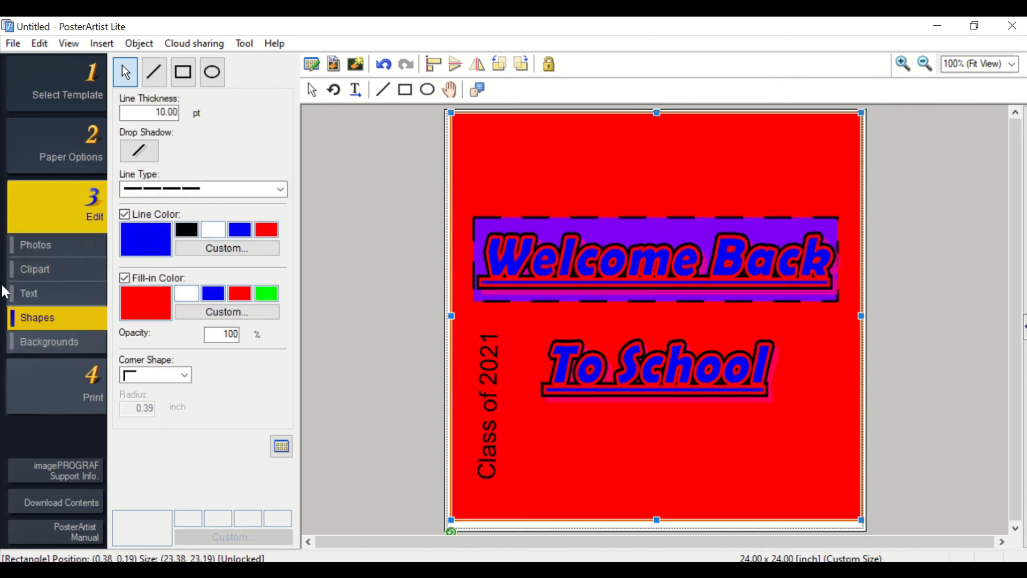
Step: Apply the multicolored squares background from the Patterns category to the poster
left_click(27, 338)
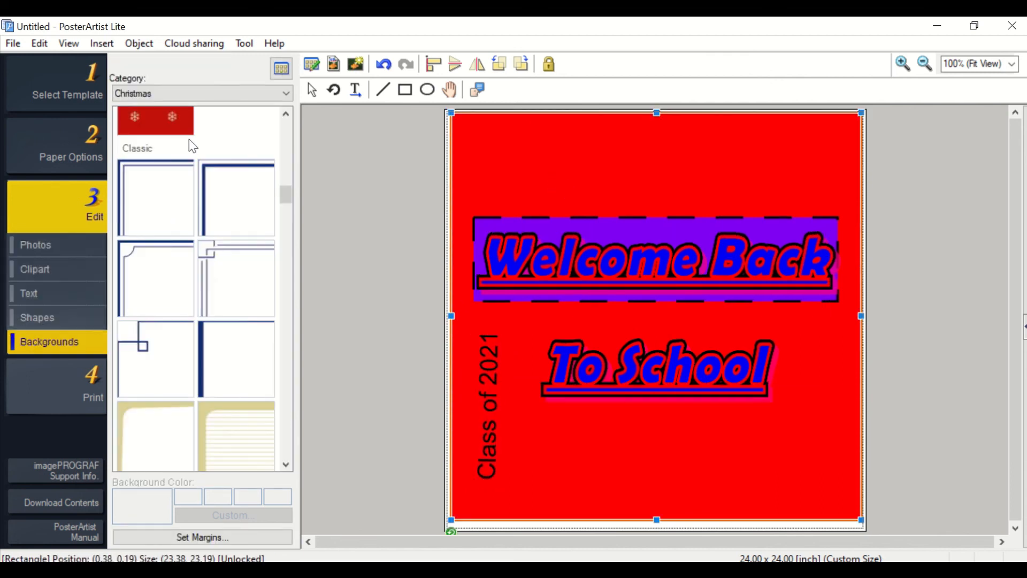
scroll(187, 236, "down", 3)
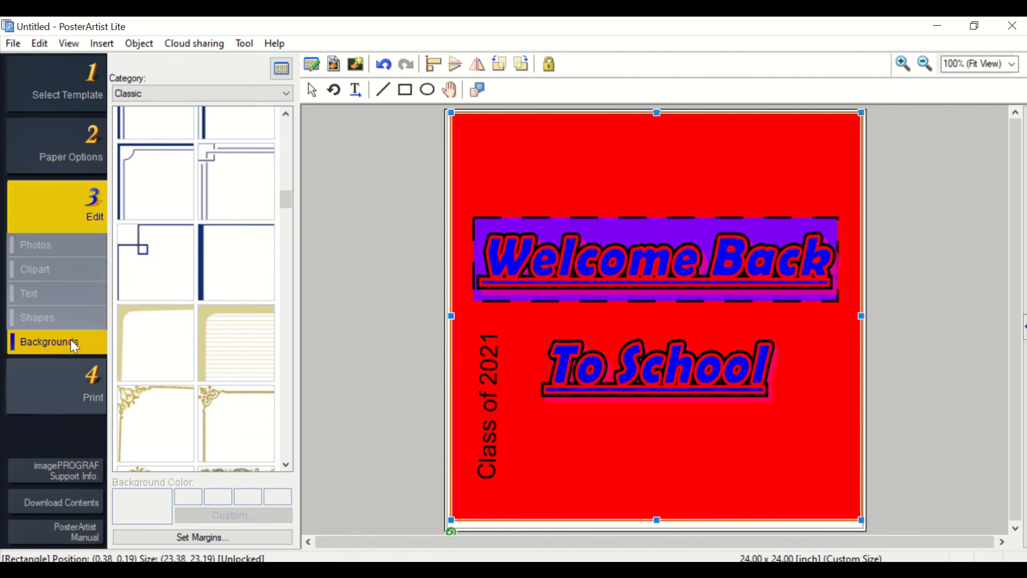
scroll(194, 192, "up", 3)
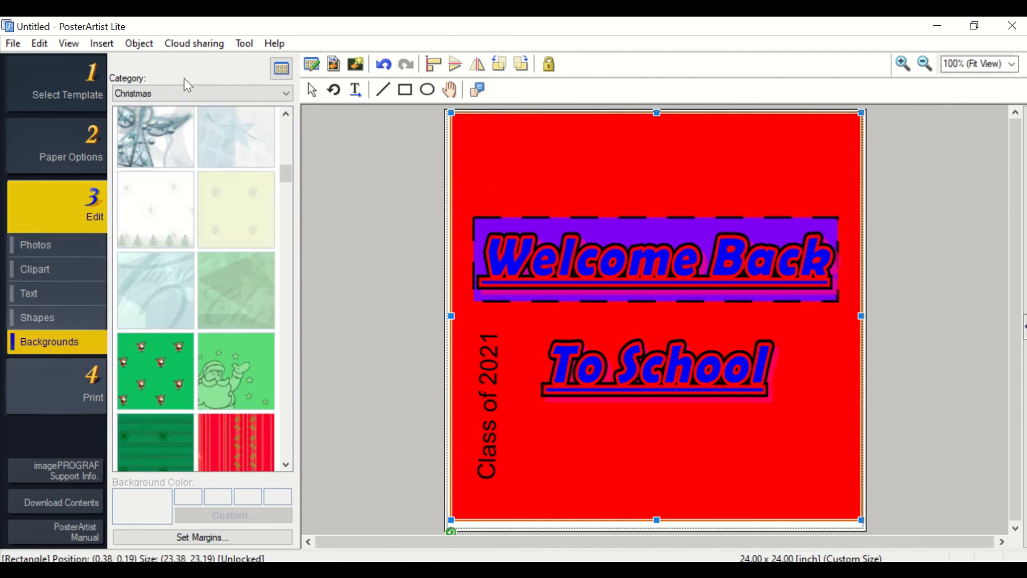
left_click(186, 86)
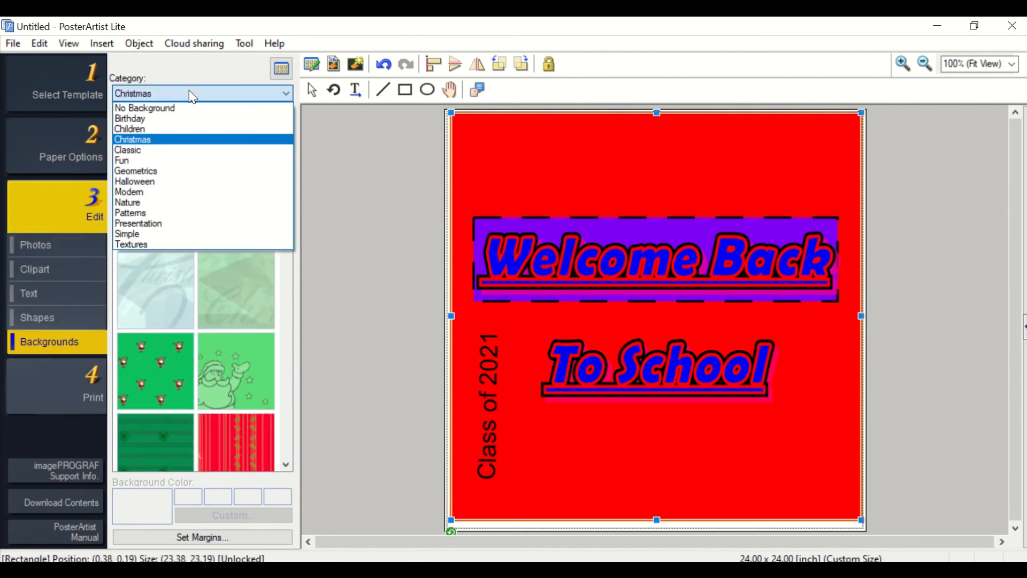
left_click(193, 216)
left_click(233, 168)
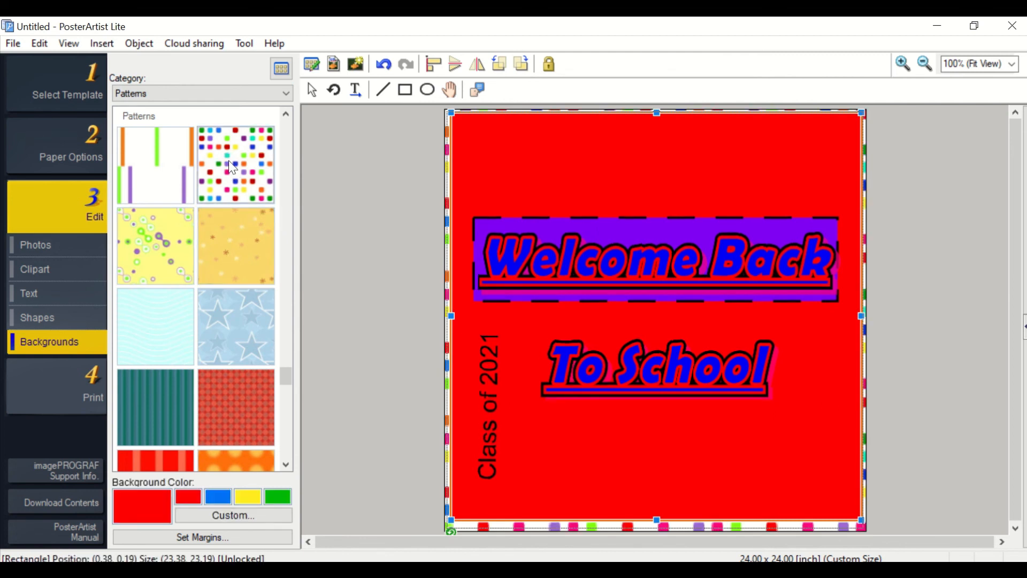
Step: Shrink the large red rectangle, move it clear of the text, and delete it from the poster
left_click_drag(451, 111, 731, 417)
left_click_drag(799, 458, 782, 176)
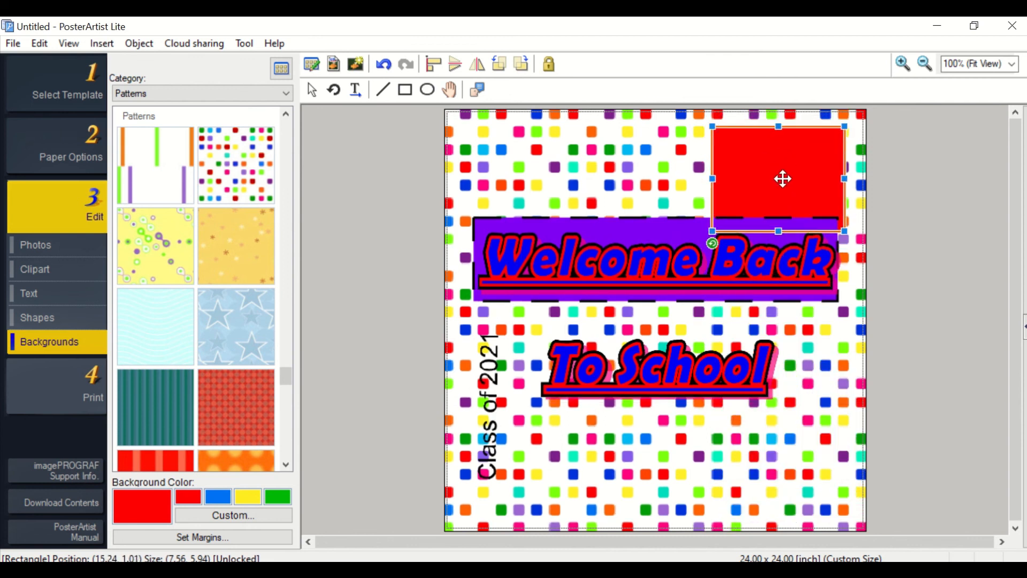
right_click(749, 156)
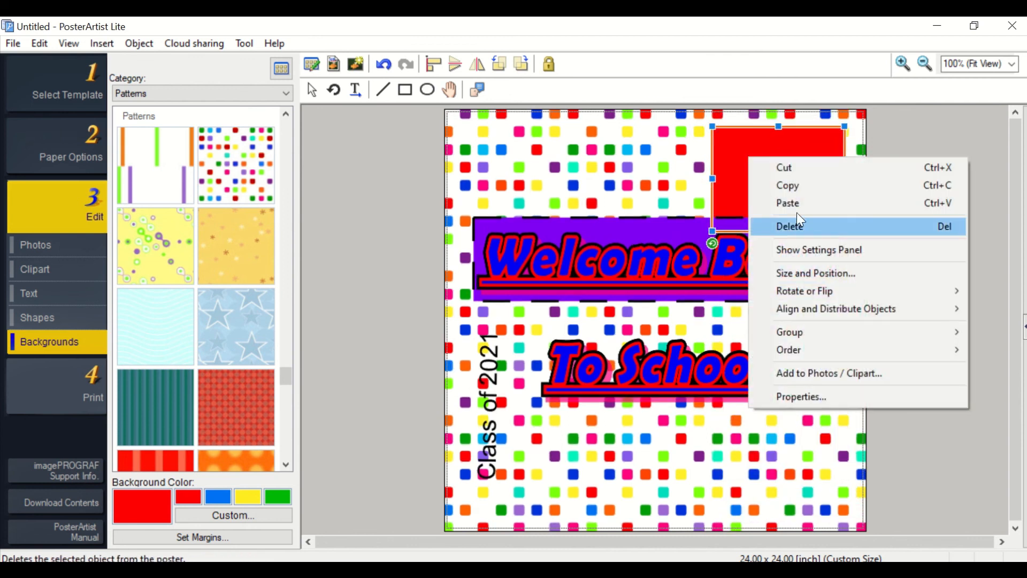
left_click(755, 162)
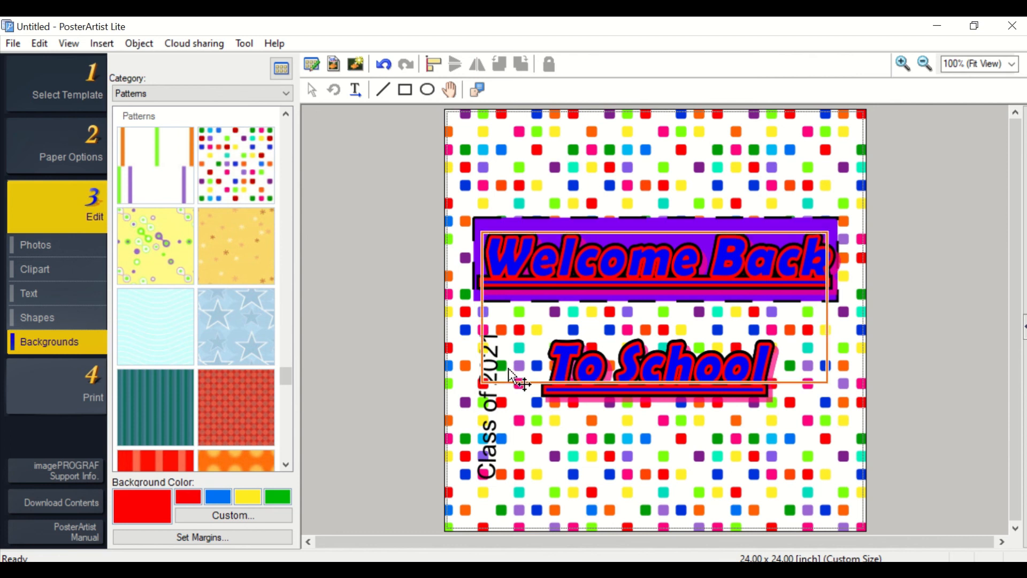
Step: Move the vertical "Class of 2021" text slightly lower beside "To School" and deselect it
left_click_drag(502, 426, 499, 438)
left_click(550, 162)
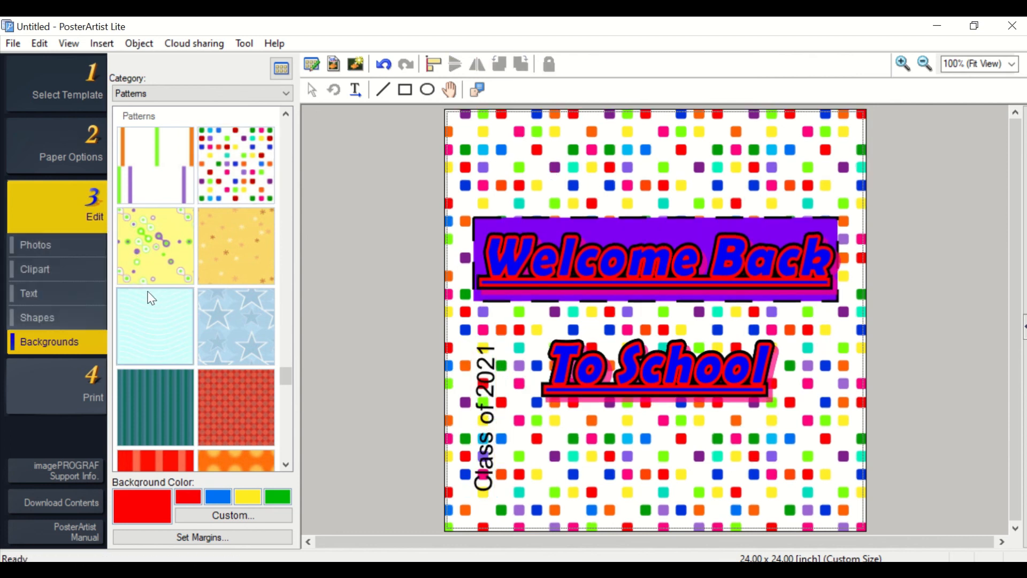
Step: Apply the light blue wavy-line background from the Patterns category to the poster
scroll(161, 311, "down", 3)
left_click(159, 230)
Step: Apply the plain solid background from the Simple category and give it a custom mint color with RGB 162, 247, 230
scroll(161, 228, "down", 6)
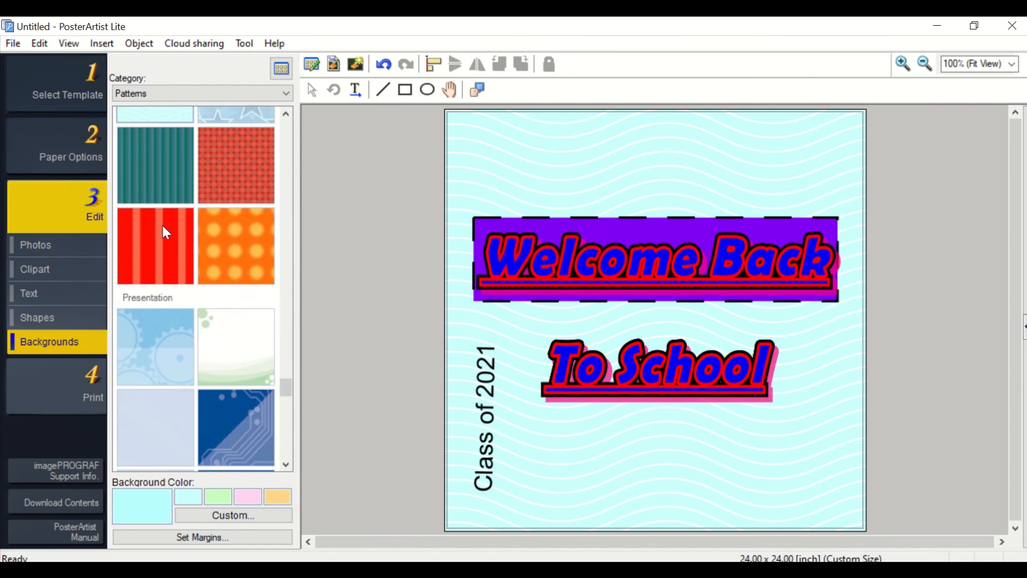
scroll(176, 239, "down", 2)
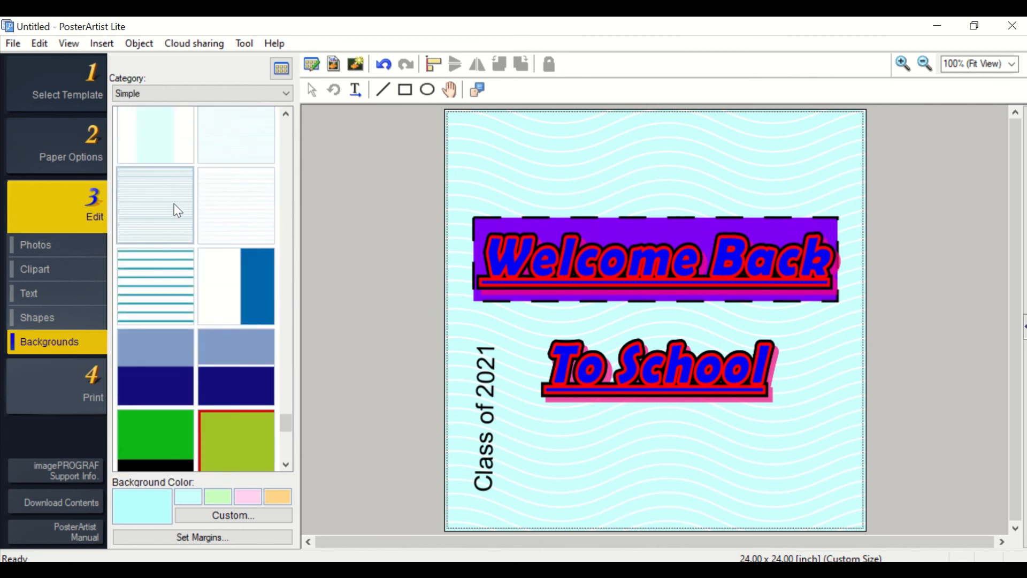
scroll(174, 209, "up", 1)
left_click(171, 203)
left_click(249, 497)
left_click(235, 515)
left_click_drag(583, 242, 591, 218)
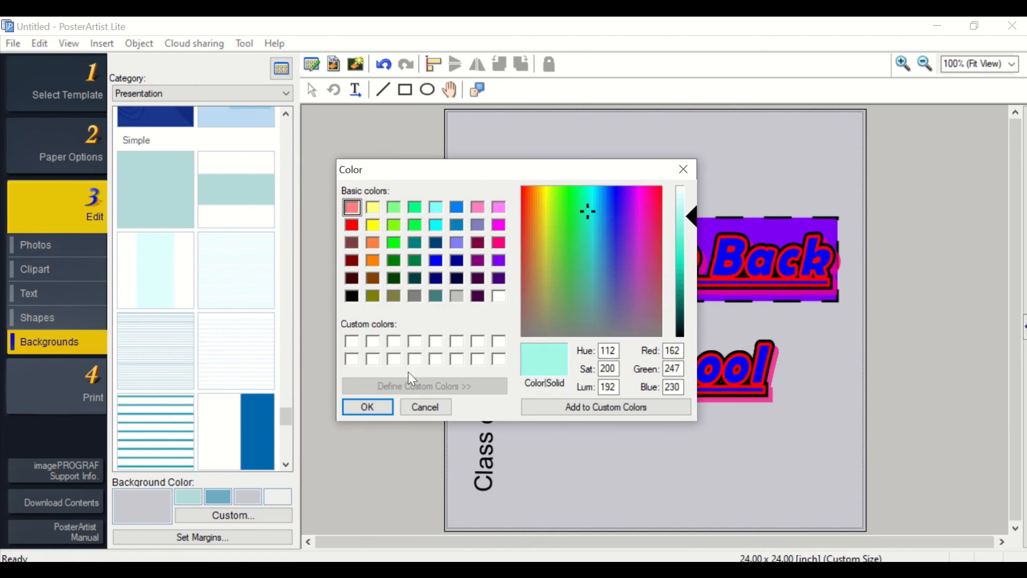
left_click(389, 411)
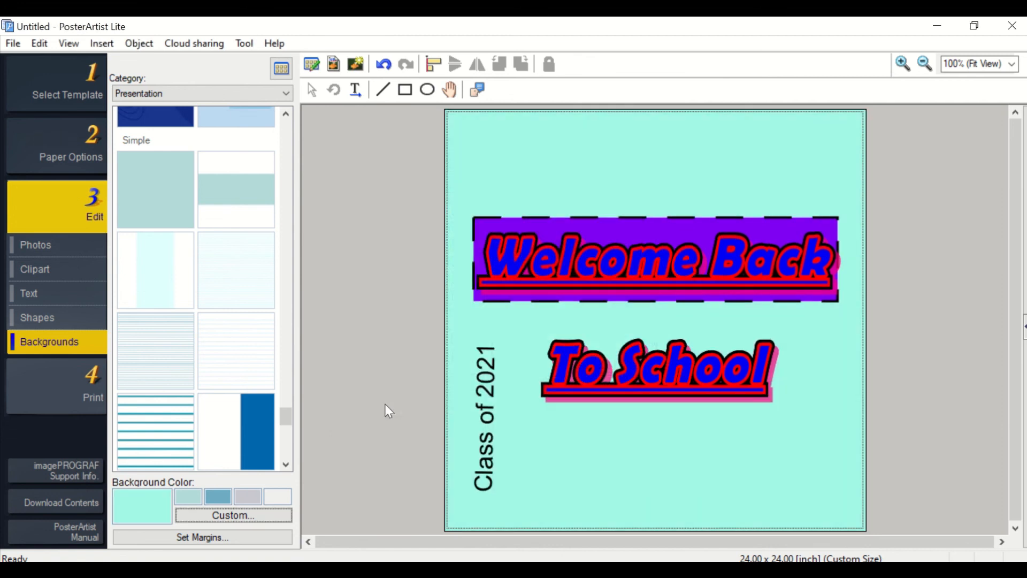
Step: Go to the poster's print settings and choose Standard print quality
left_click(36, 374)
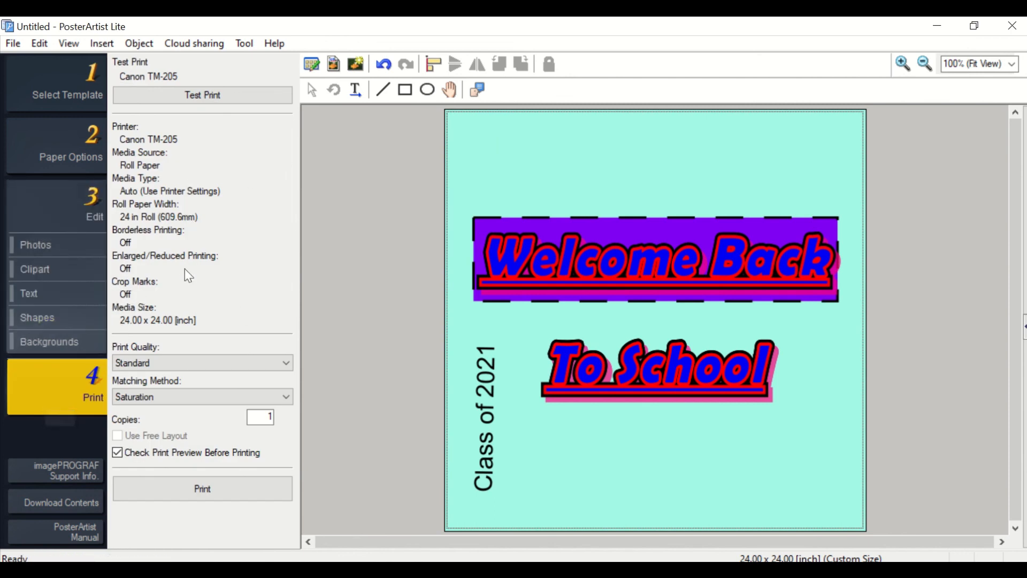
left_click(192, 363)
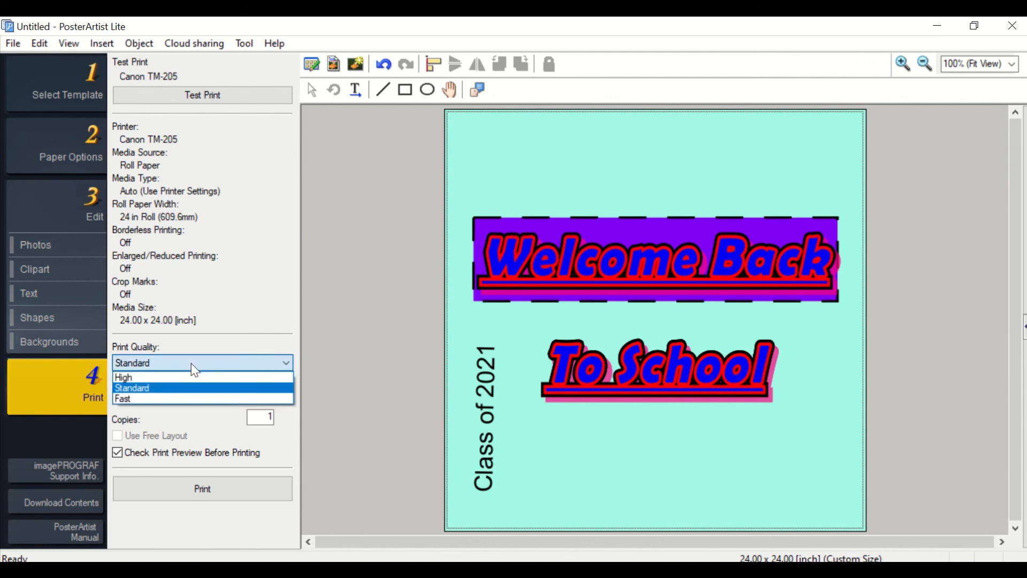
left_click(181, 388)
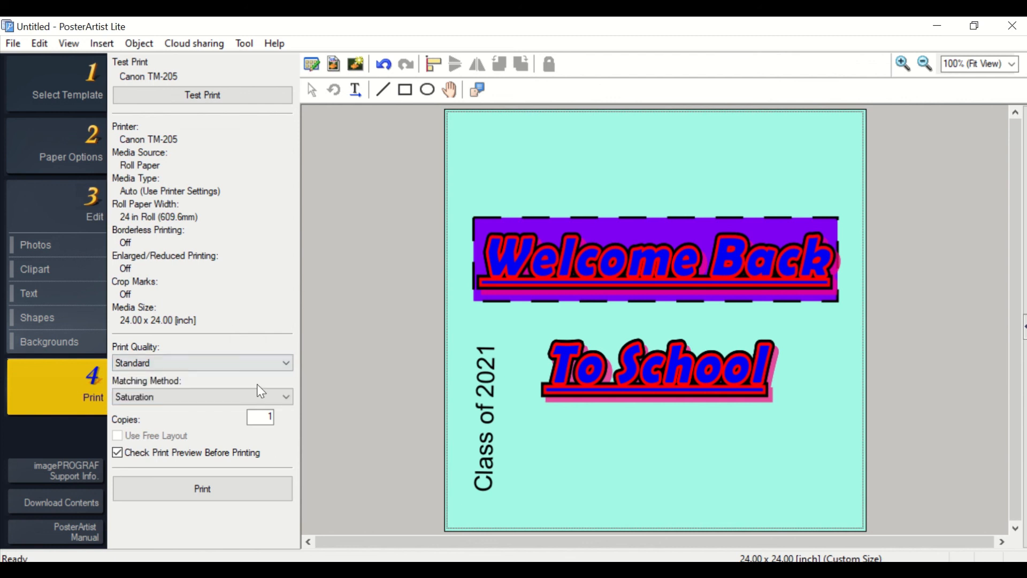